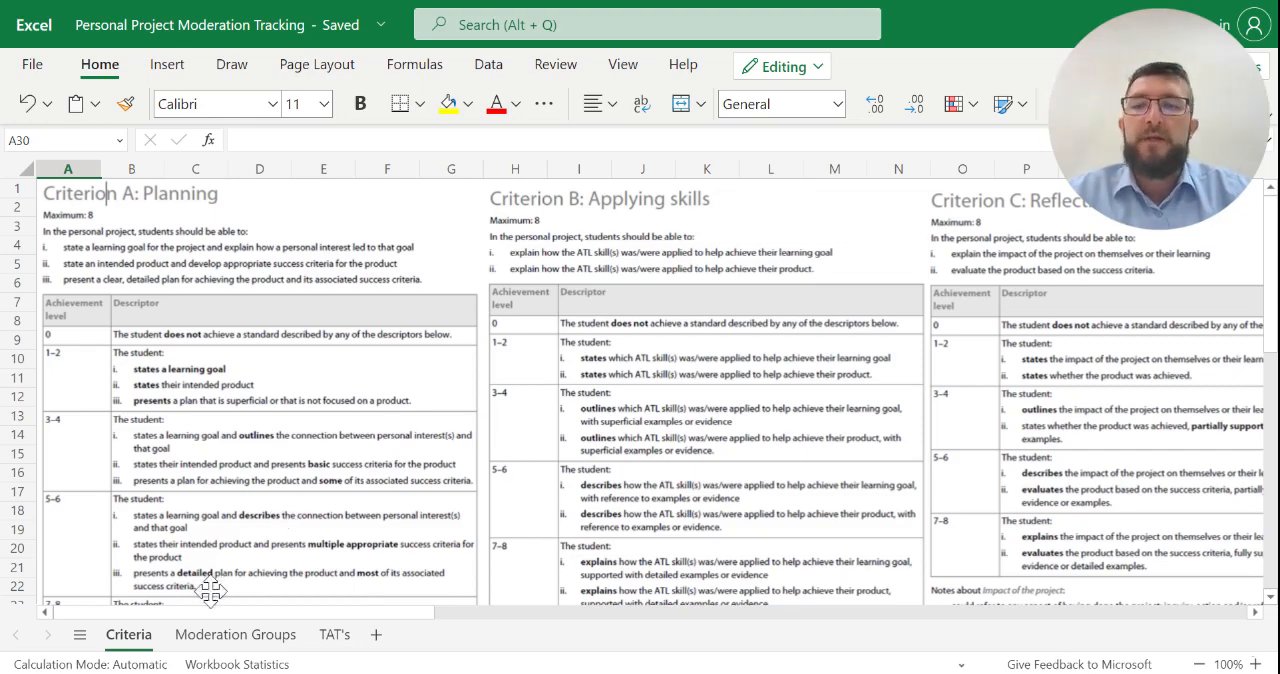
- Examine the teacher row and the students-to-moderate area of Moderation Group 1 on the Moderation Groups sheet
{"action": "left_click", "coordinate": [220, 646]}
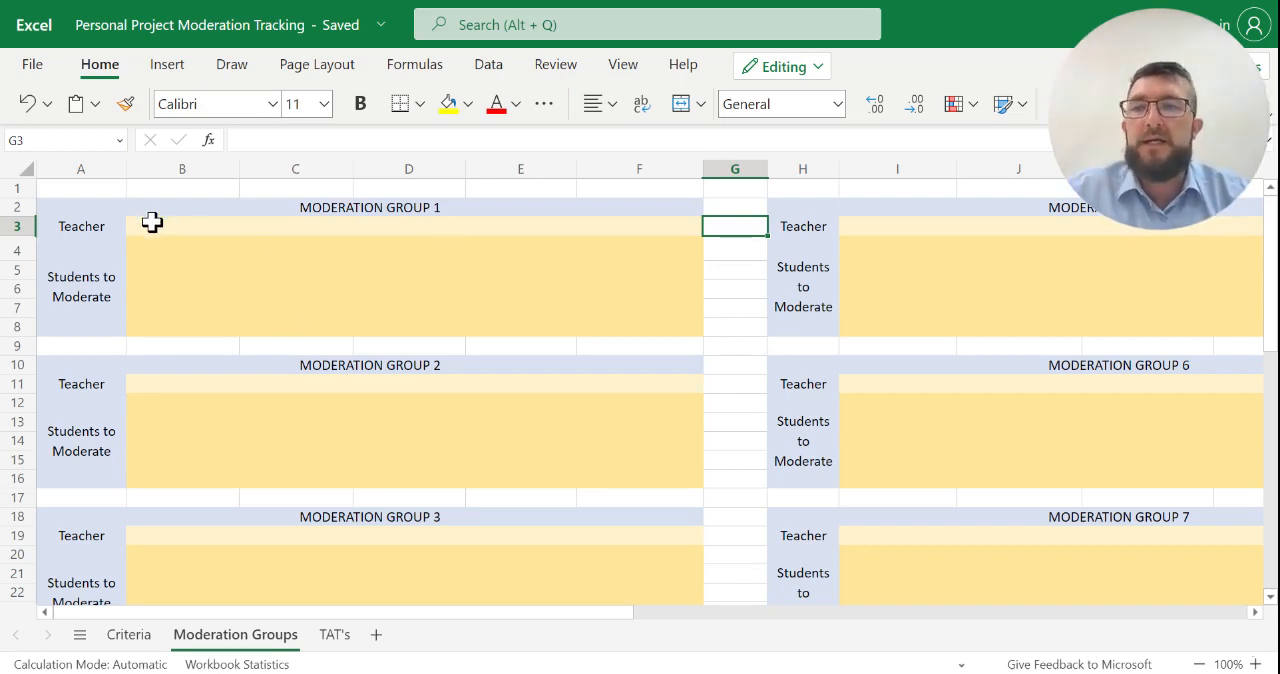
{"action": "left_click_drag", "start_coordinate": [157, 224], "coordinate": [640, 223]}
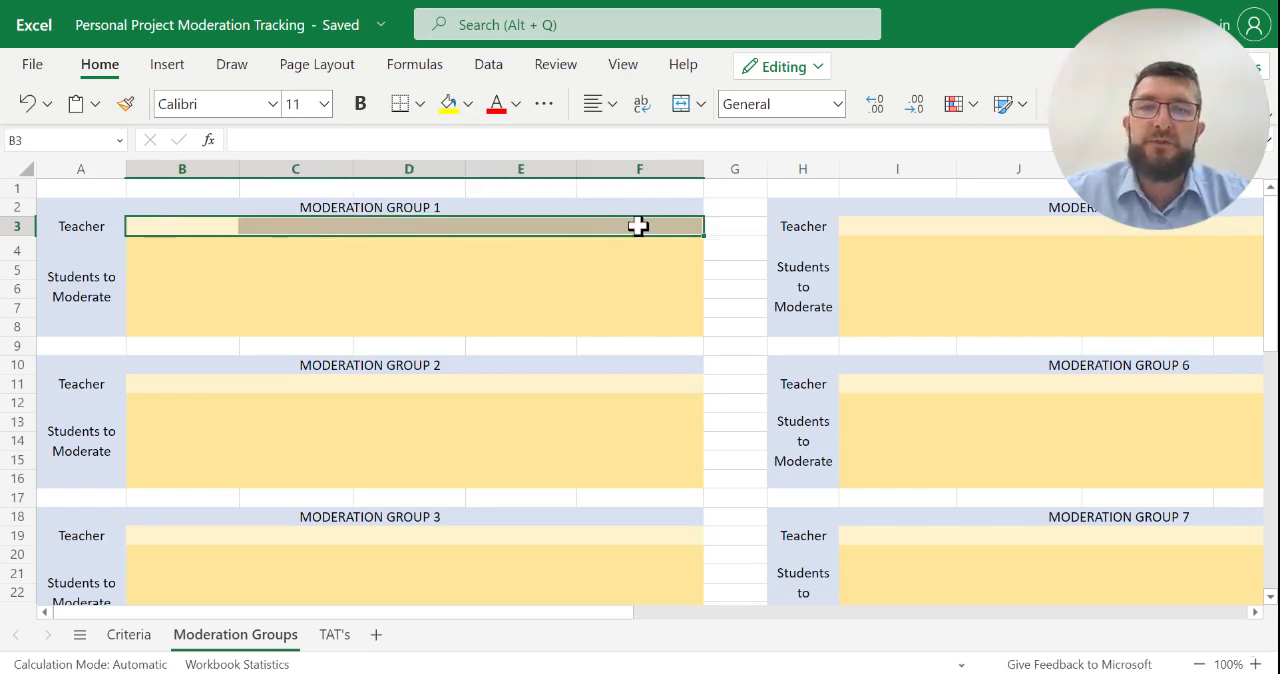
{"action": "left_click_drag", "start_coordinate": [156, 246], "coordinate": [157, 291]}
{"action": "left_click_drag", "start_coordinate": [289, 246], "coordinate": [287, 295]}
{"action": "left_click_drag", "start_coordinate": [408, 246], "coordinate": [408, 287]}
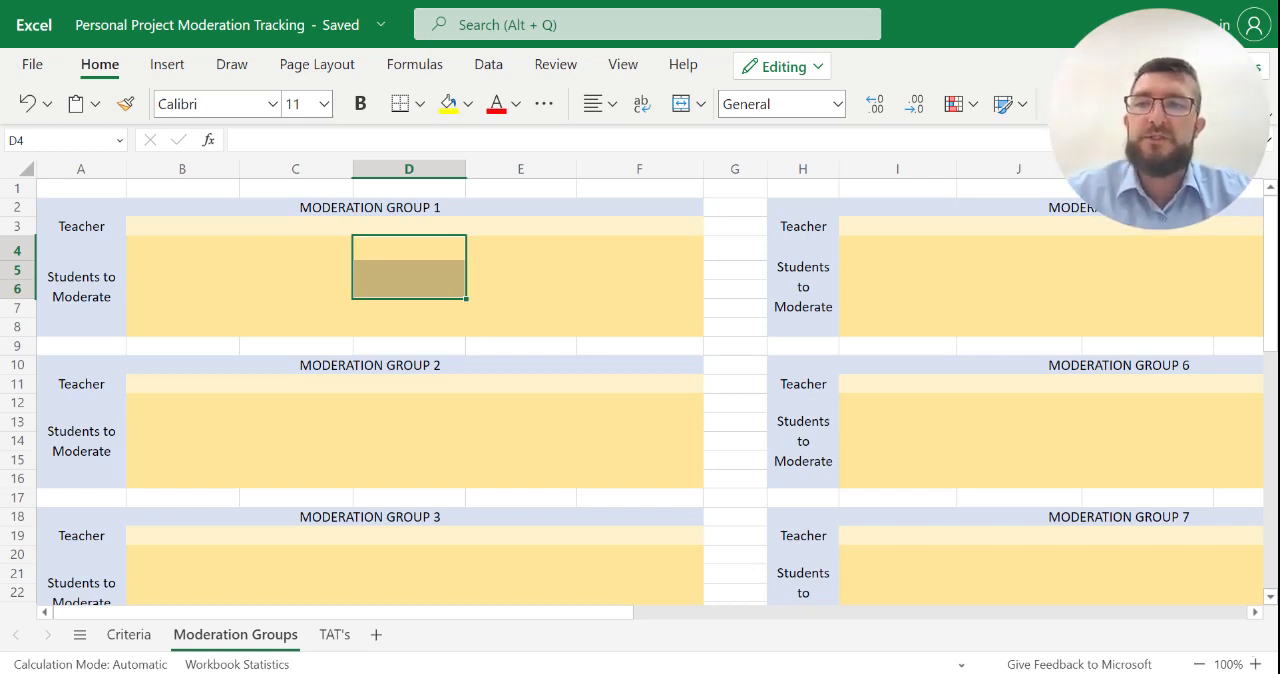
{"action": "left_click", "coordinate": [189, 229]}
{"action": "left_click", "coordinate": [302, 226]}
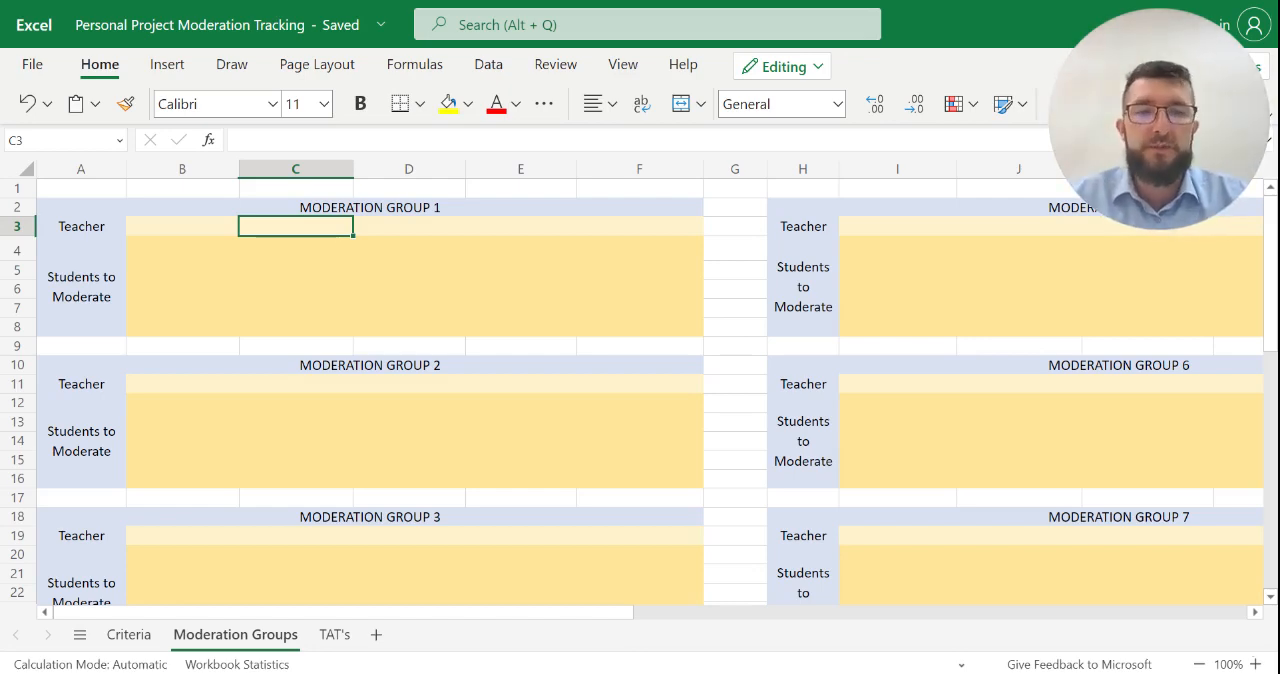
- On the TAT's sheet, enter two students' full names in cells A5 and A6 of the STUDENT column
{"action": "left_click", "coordinate": [331, 638]}
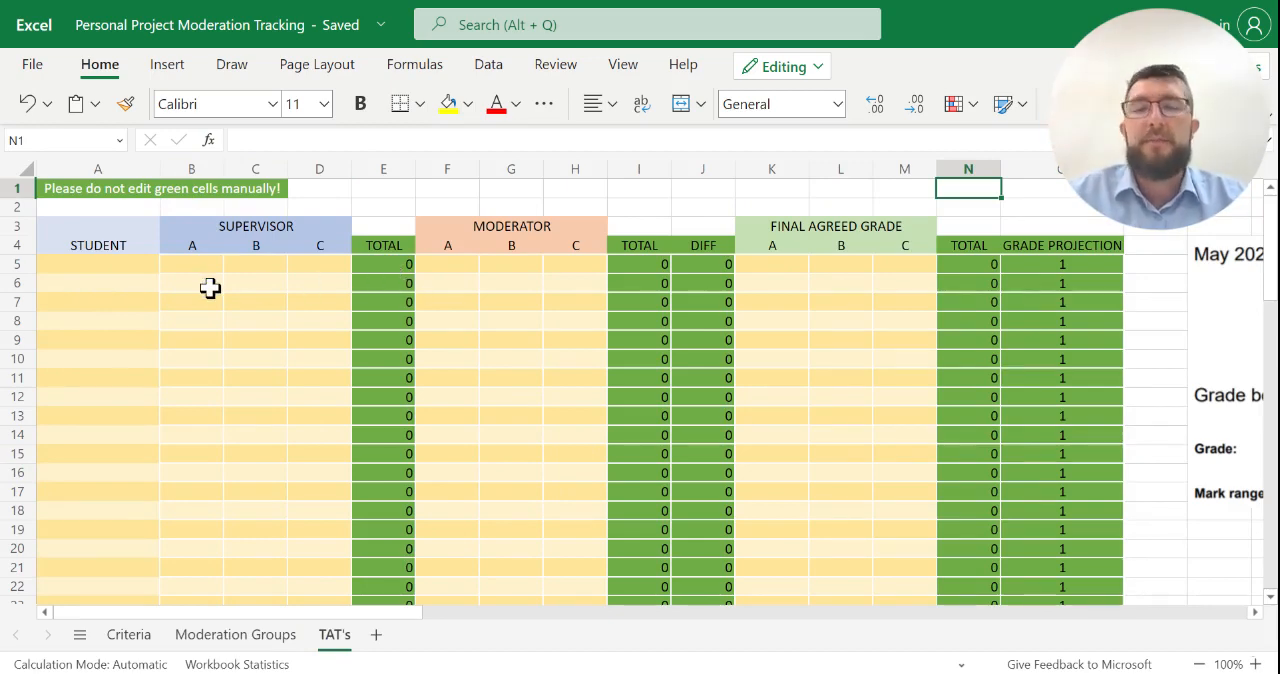
{"action": "left_click", "coordinate": [80, 265]}
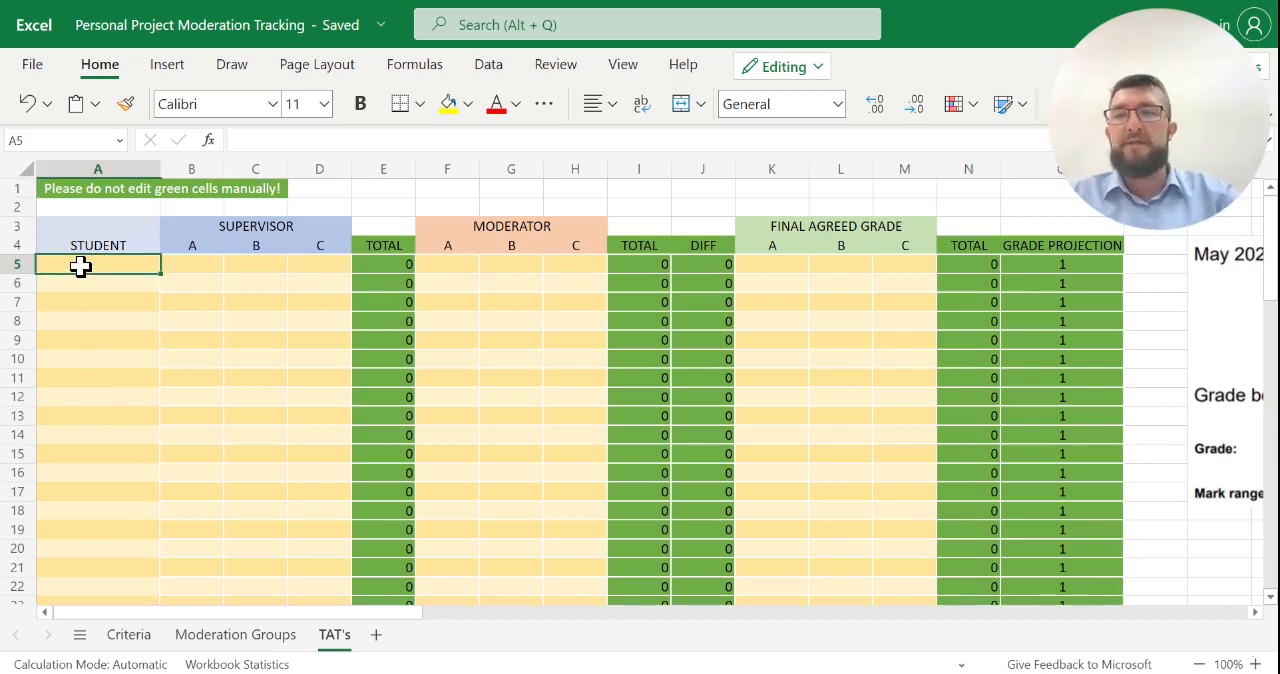
{"action": "type", "text": "John "}
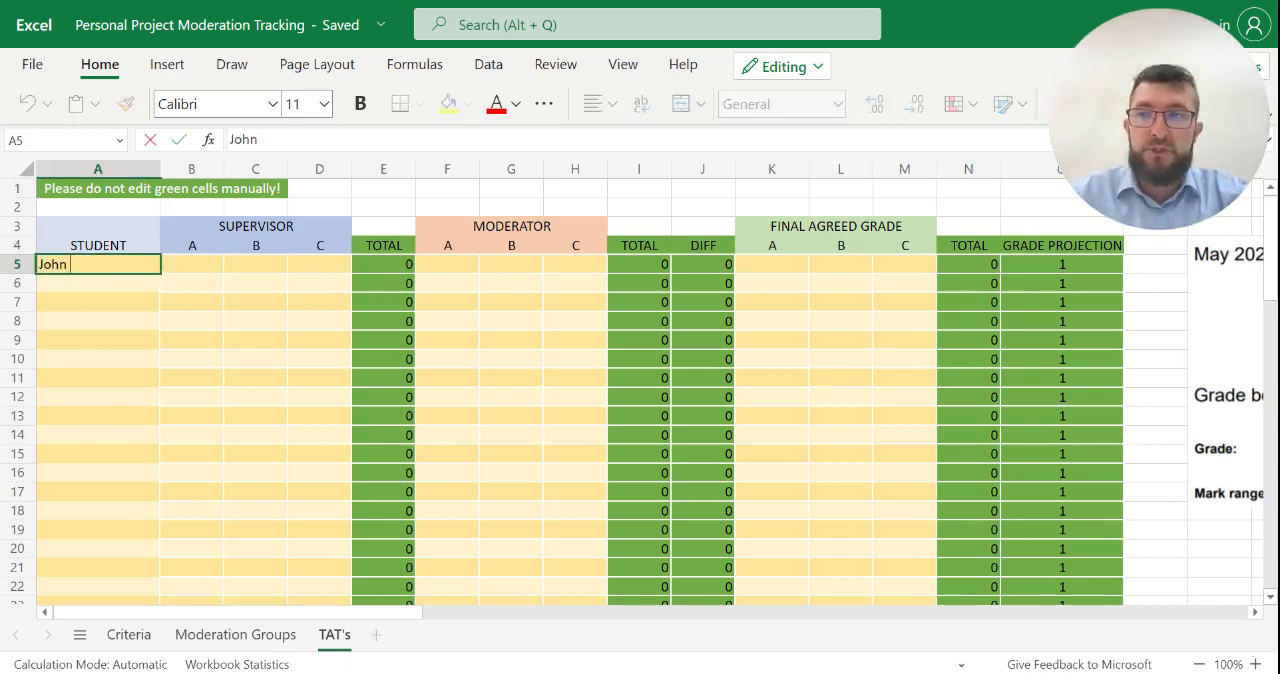
{"action": "type", "text": "Smith"}
{"action": "key", "text": "Return"}
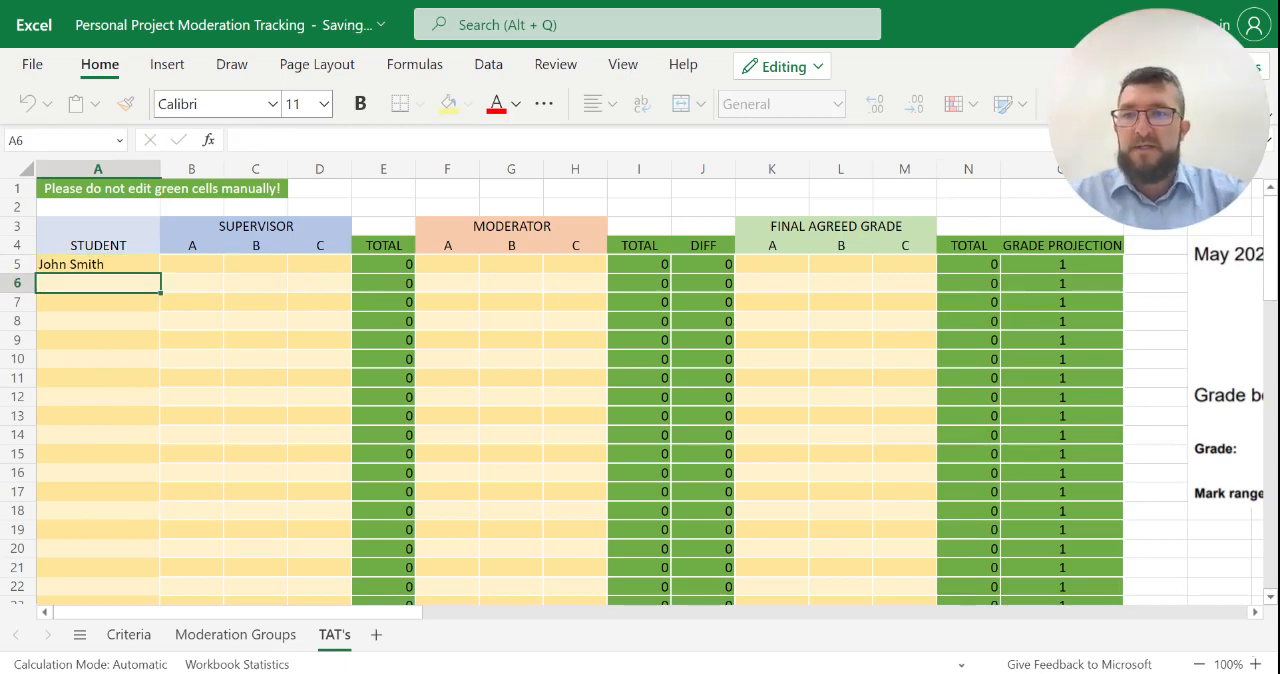
{"action": "type", "text": "Mary J"}
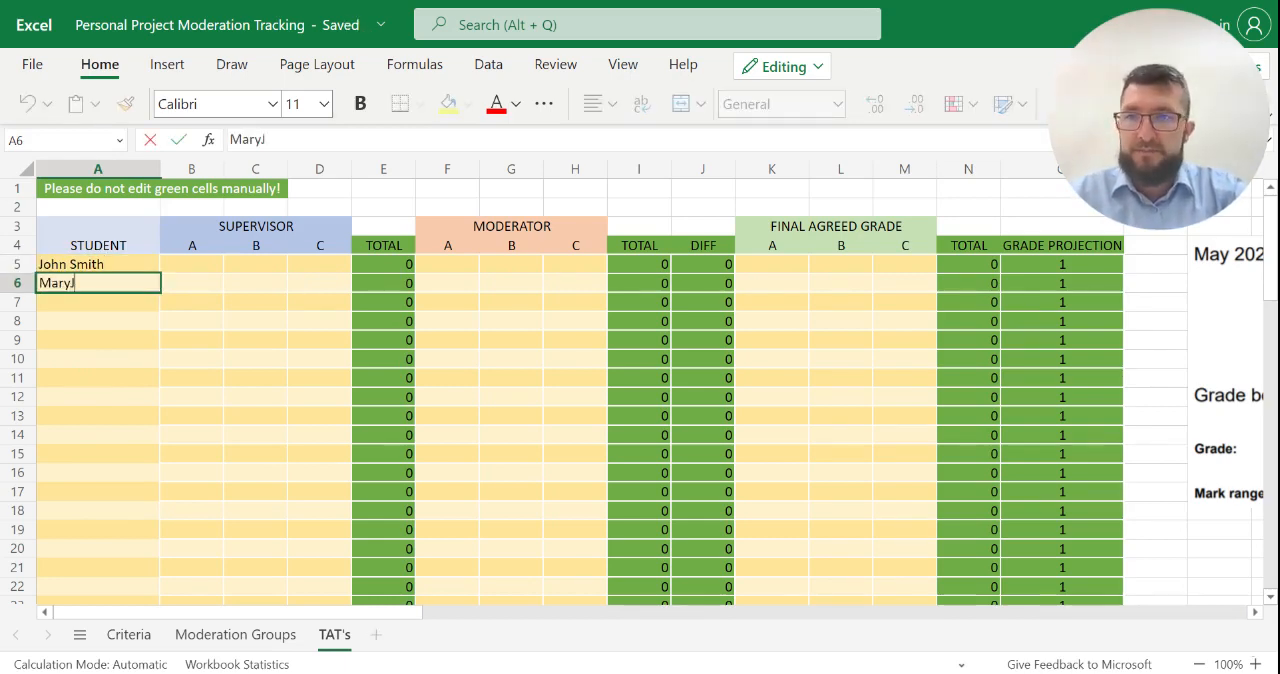
{"action": "type", "text": "ones"}
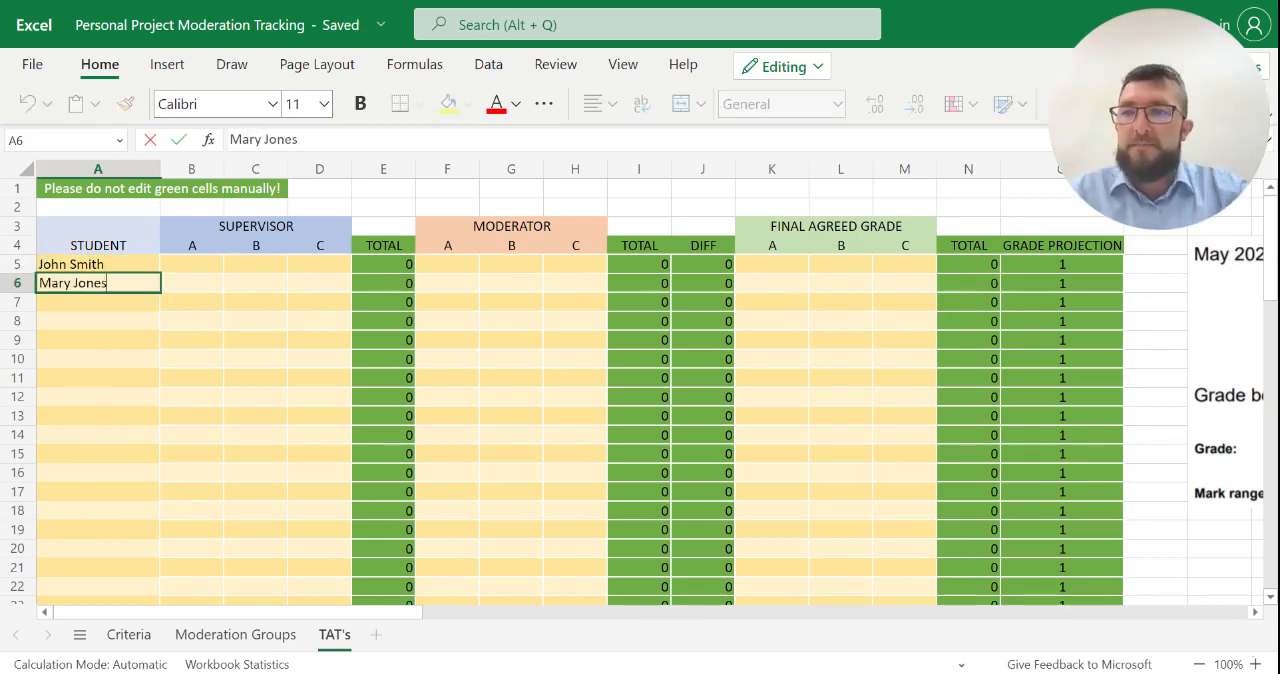
{"action": "key", "text": "Tab"}
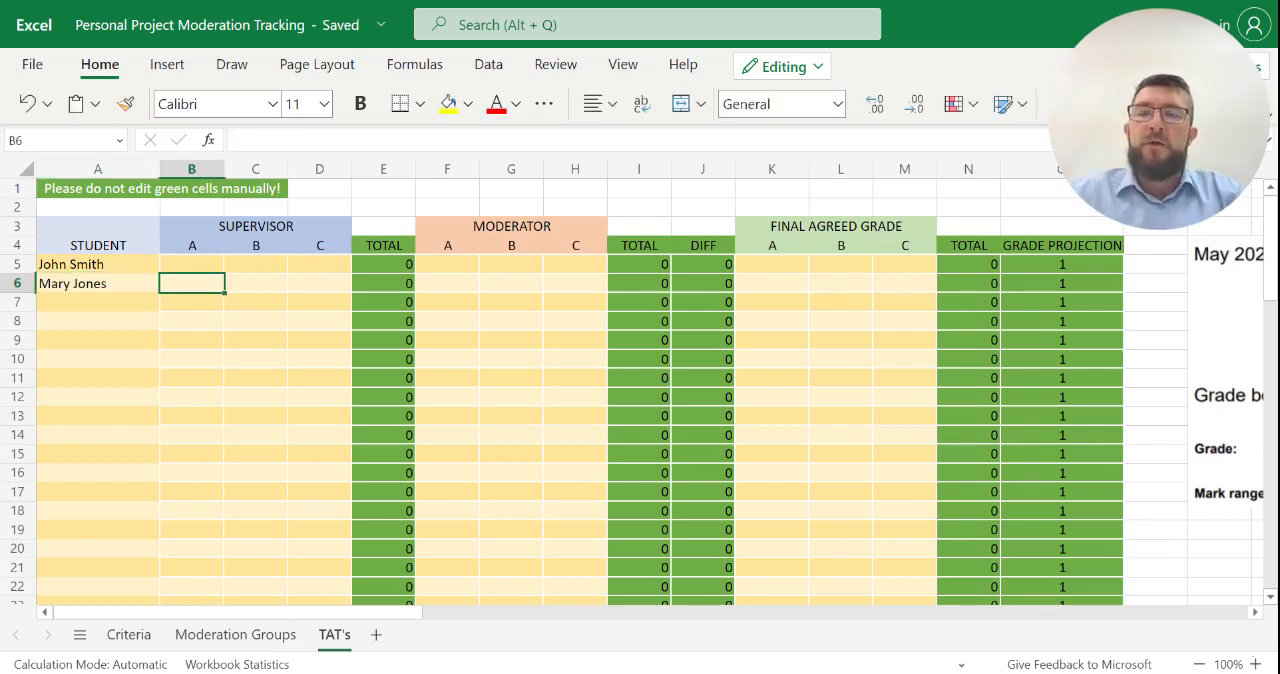
- Enter the first student's supervisor marks in row 5: 3 for criterion A, 4 for B and 3 for C
{"action": "key", "text": "Up"}
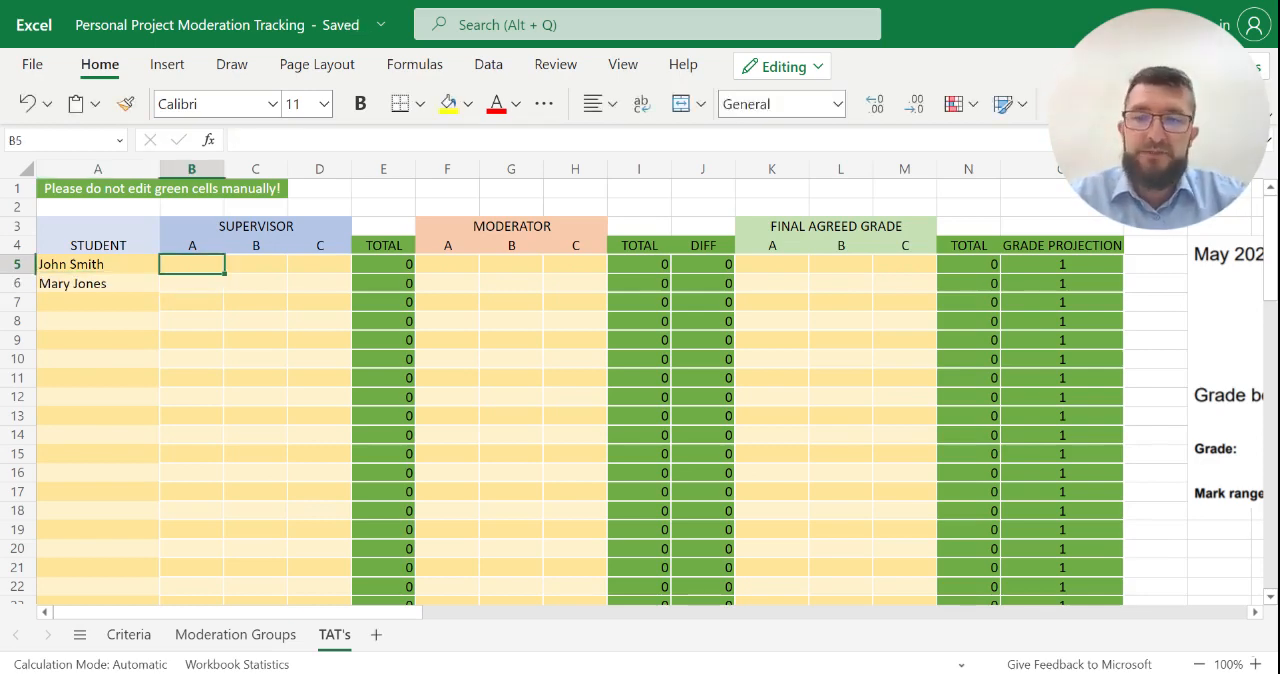
{"action": "type", "text": "3"}
{"action": "key", "text": "Tab"}
{"action": "type", "text": "4"}
{"action": "key", "text": "Tab"}
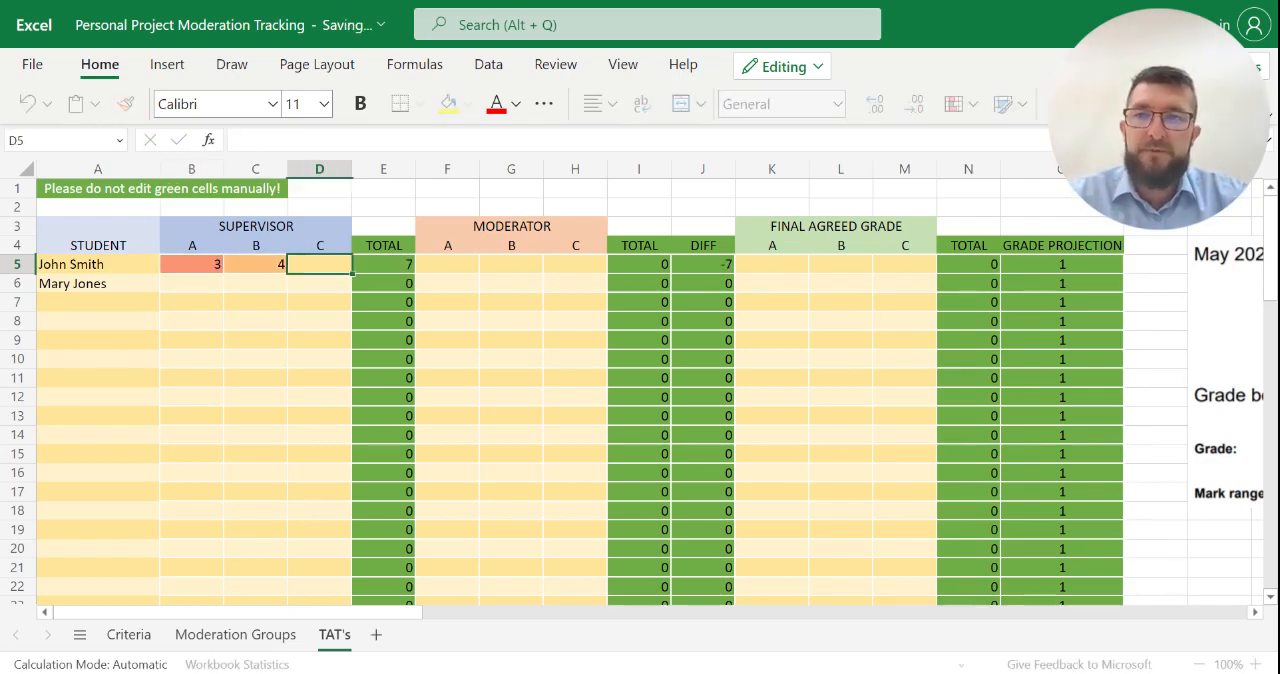
{"action": "type", "text": "3"}
{"action": "key", "text": "Return"}
- Enter the second student's supervisor marks in row 6: 5 for criterion A, 6 for B and 5 for C
{"action": "key", "text": "Left"}
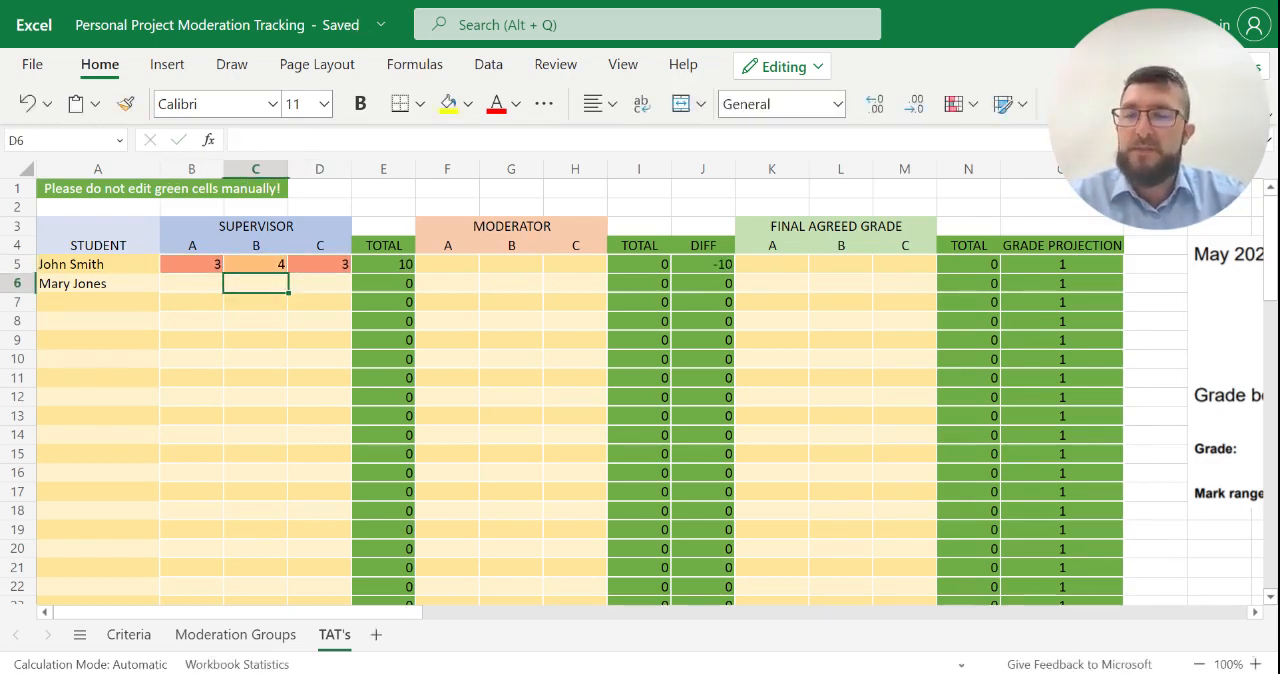
{"action": "key", "text": "Left"}
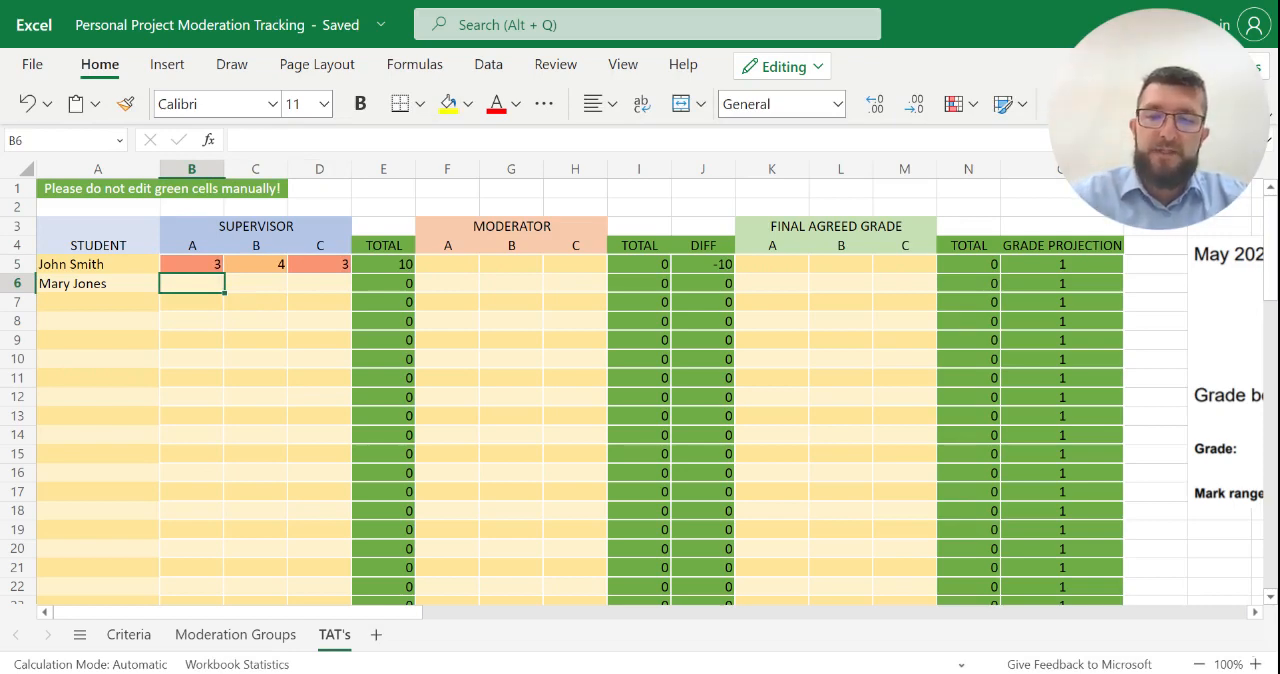
{"action": "type", "text": "5"}
{"action": "key", "text": "Right"}
{"action": "type", "text": "6"}
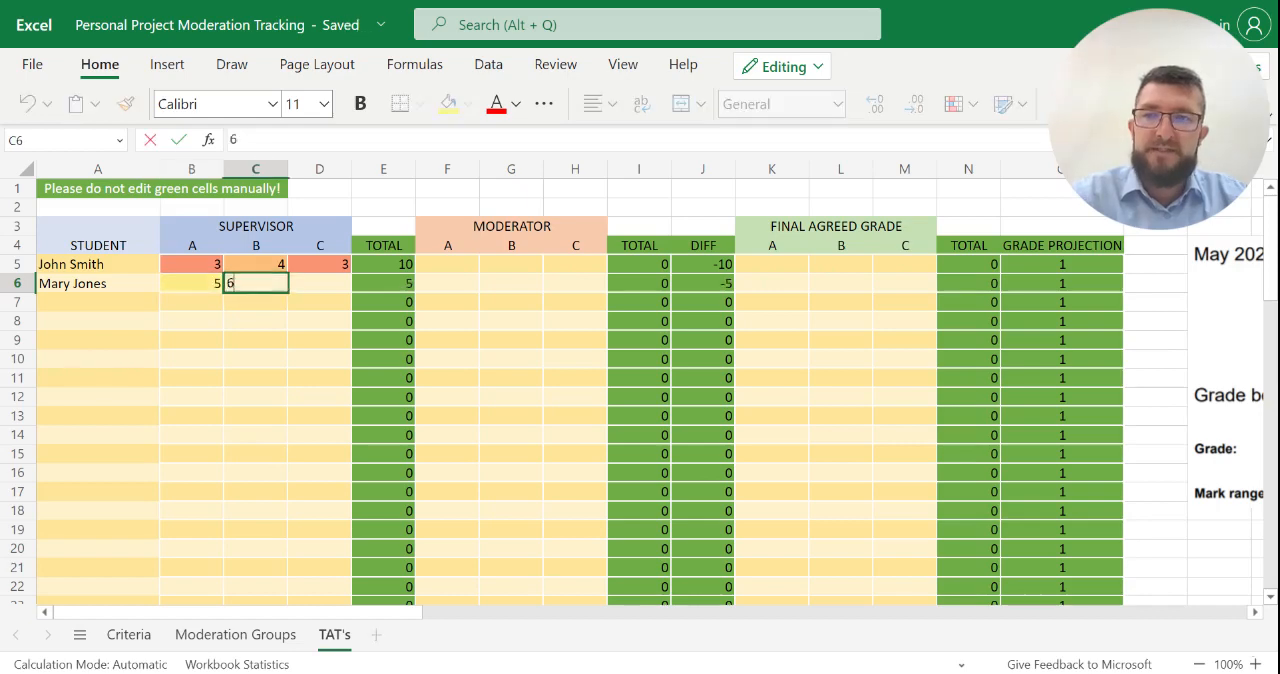
{"action": "key", "text": "Right"}
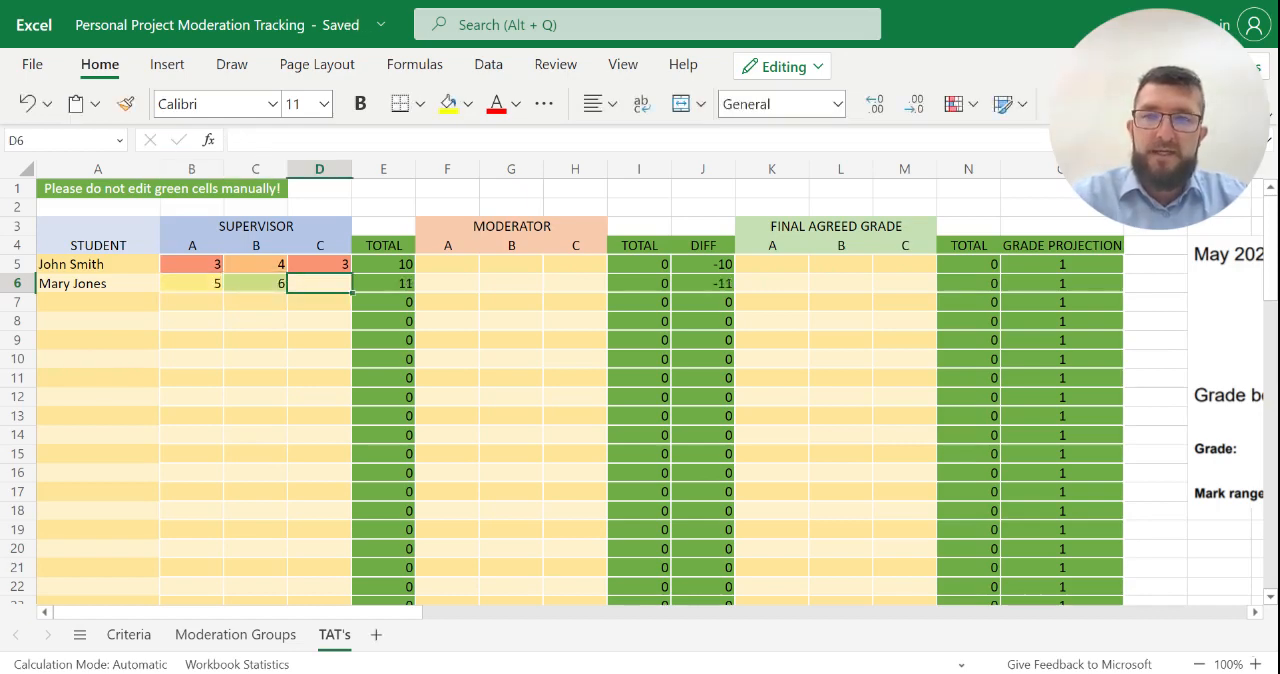
{"action": "type", "text": "5"}
{"action": "key", "text": "Right"}
- Review the supervisor marks and the calculated TOTAL cells in column E for both students
{"action": "key", "text": "Left"}
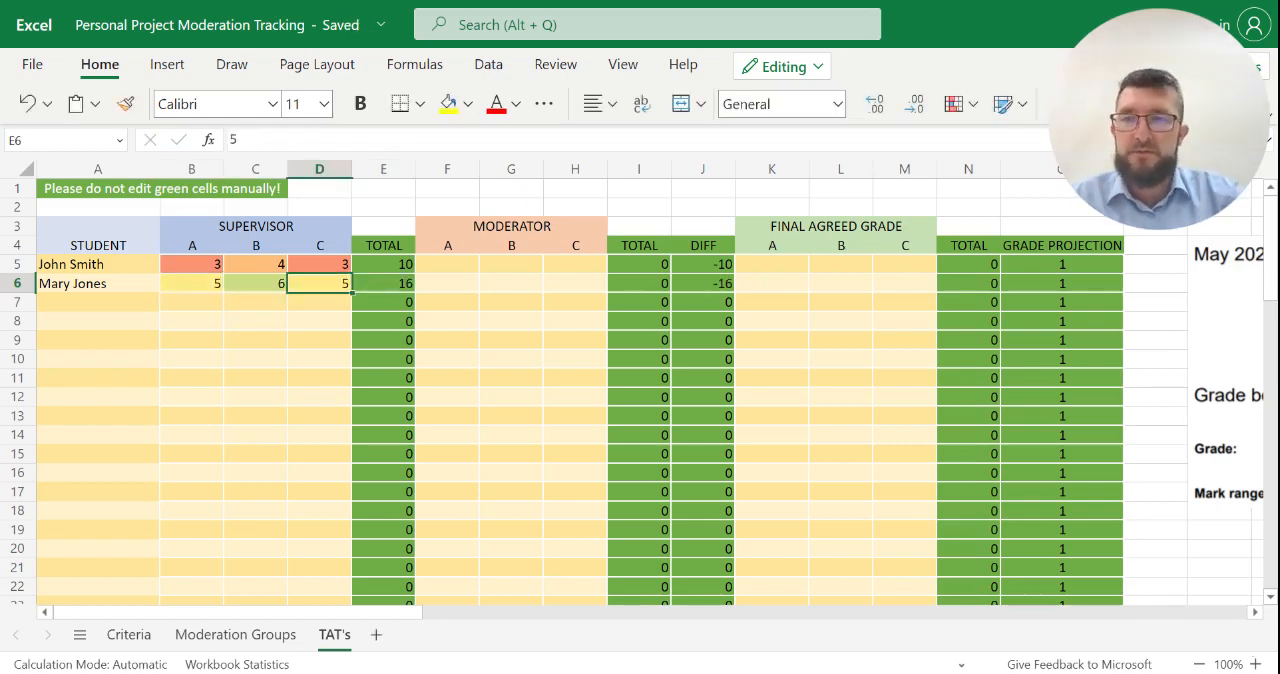
{"action": "key", "text": "Left"}
{"action": "key", "text": "Right"}
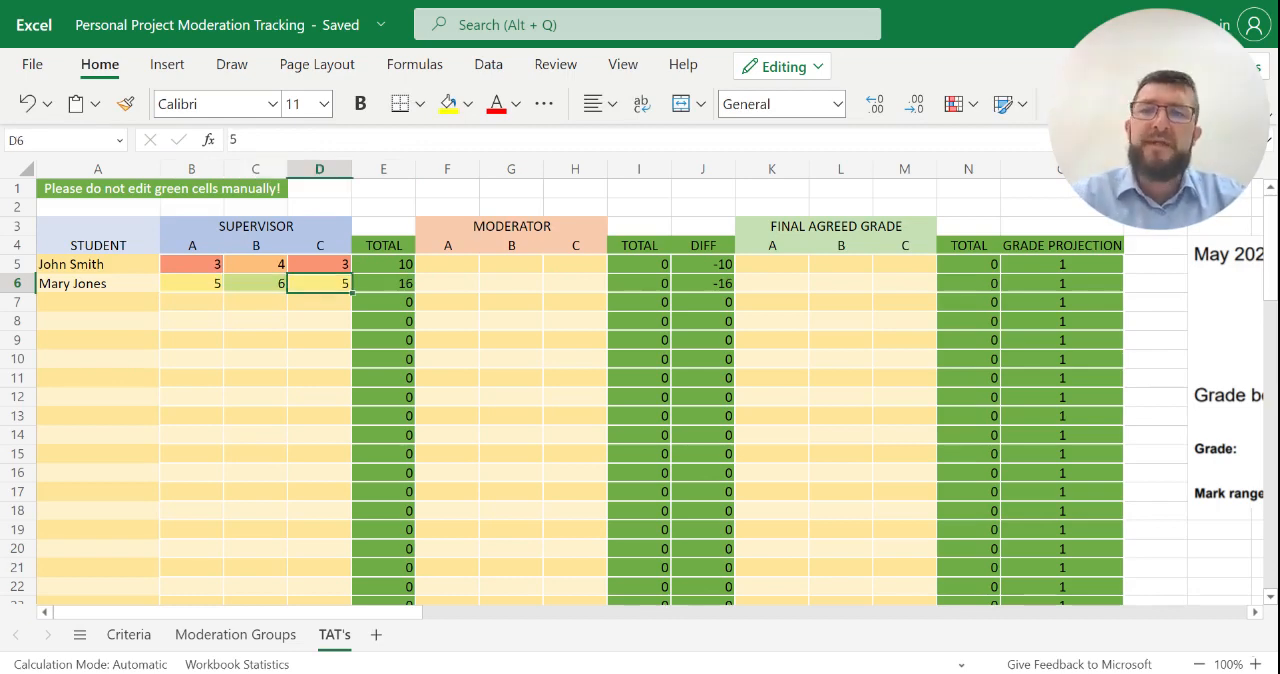
{"action": "key", "text": "Right"}
{"action": "key", "text": "Up"}
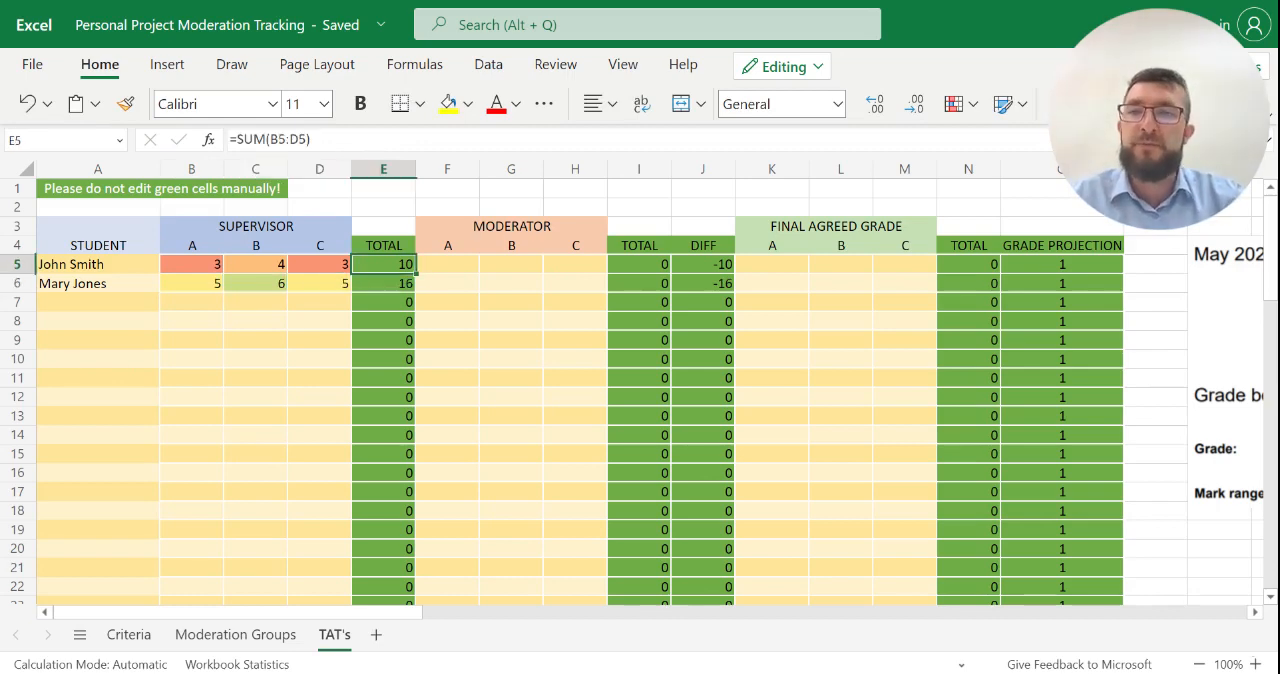
{"action": "key", "text": "Down"}
{"action": "key", "text": "Down"}
{"action": "key", "text": "Up"}
{"action": "key", "text": "Up"}
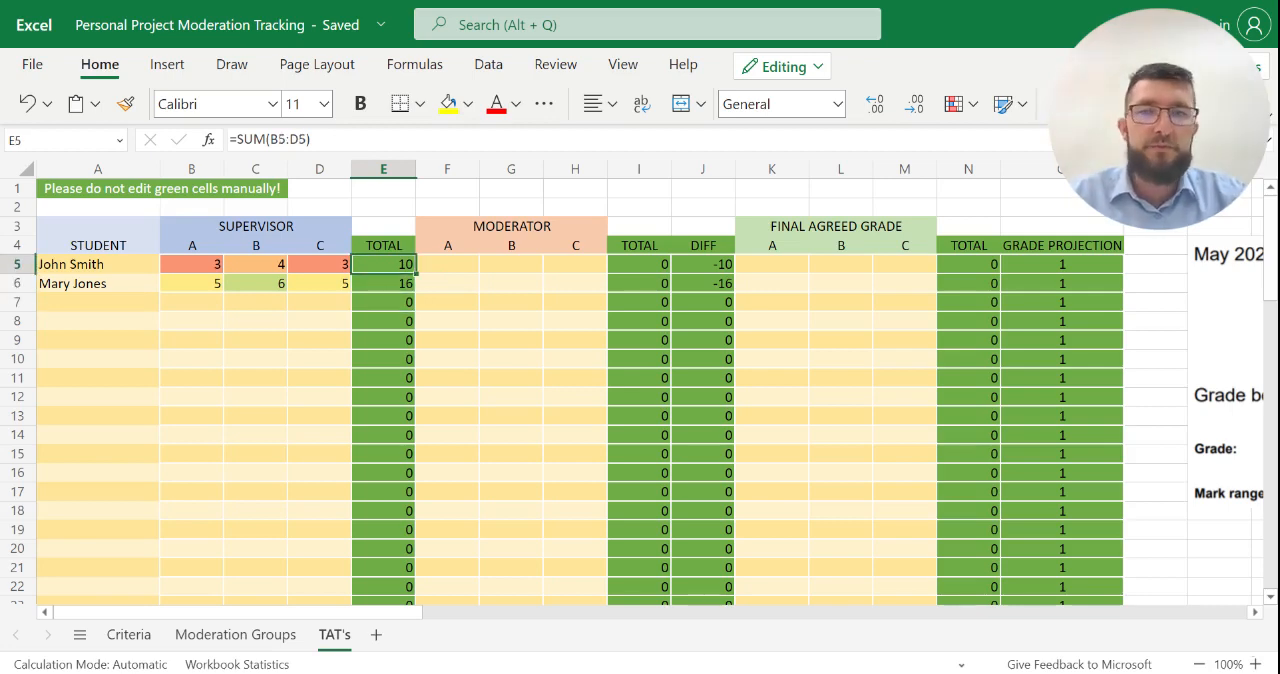
- Enter the first student's moderator marks in row 5: 4 for each of criteria A, B and C
{"action": "key", "text": "Right"}
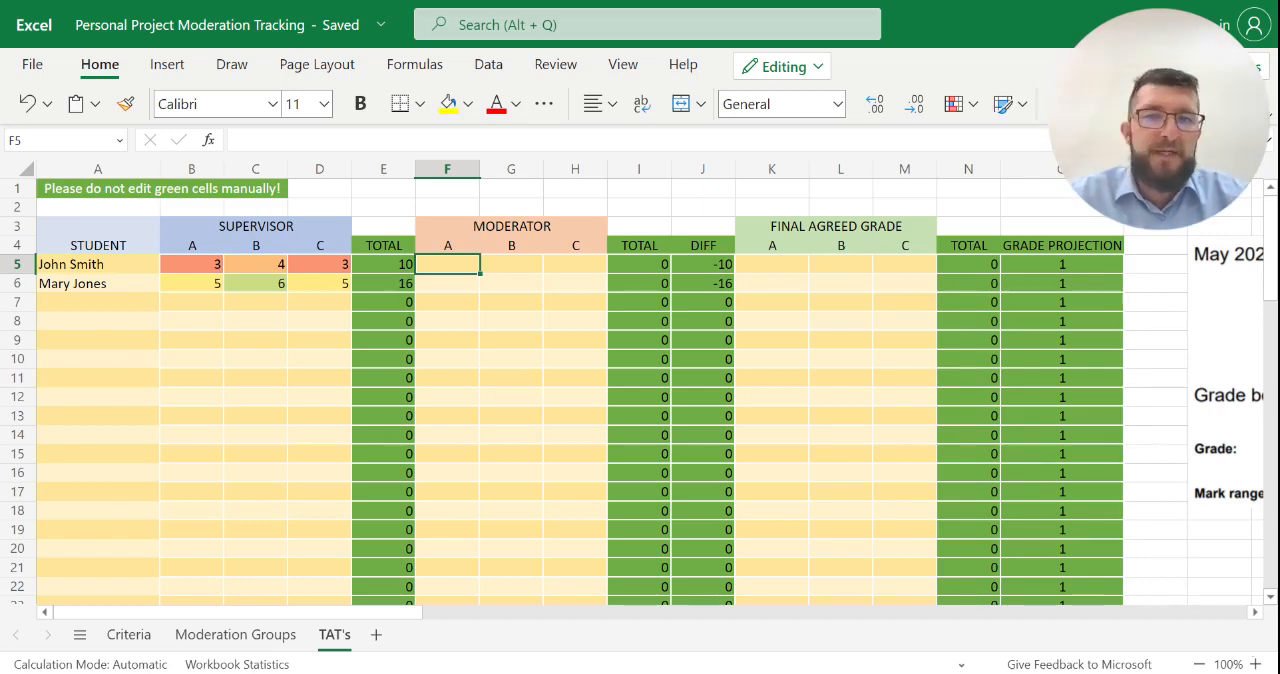
{"action": "type", "text": "4"}
{"action": "key", "text": "Tab"}
{"action": "type", "text": "4"}
{"action": "key", "text": "Tab"}
{"action": "type", "text": "4"}
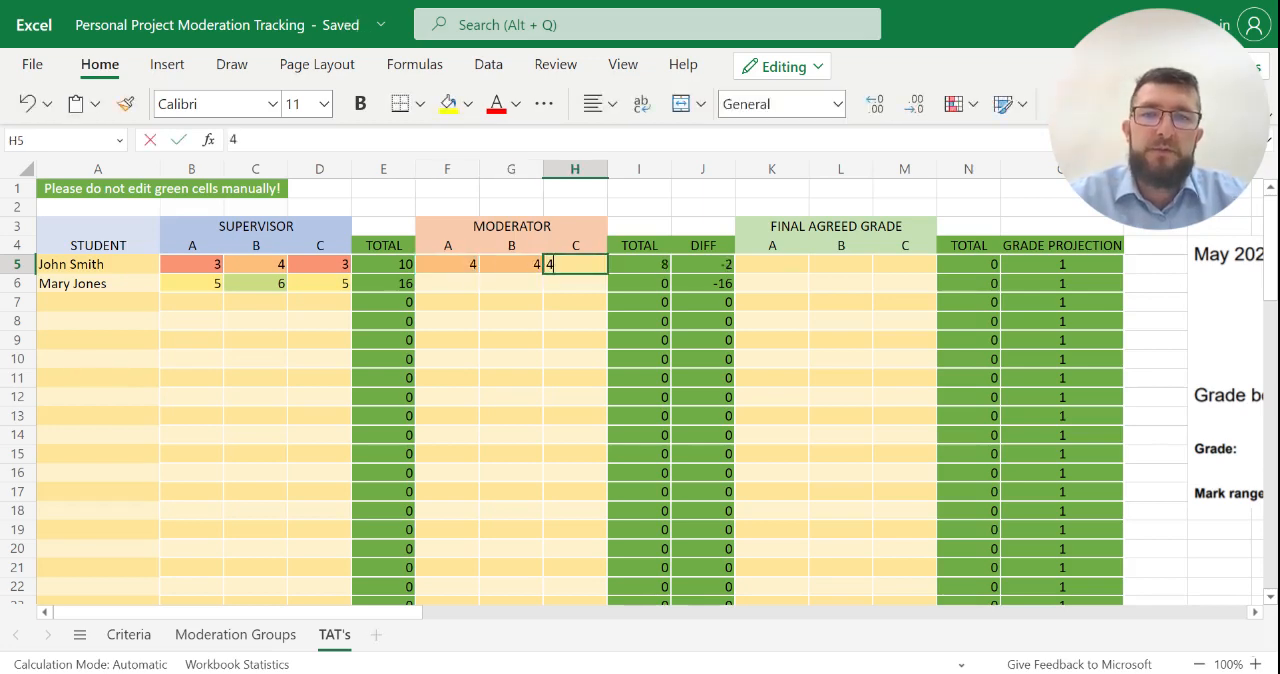
{"action": "key", "text": "Return"}
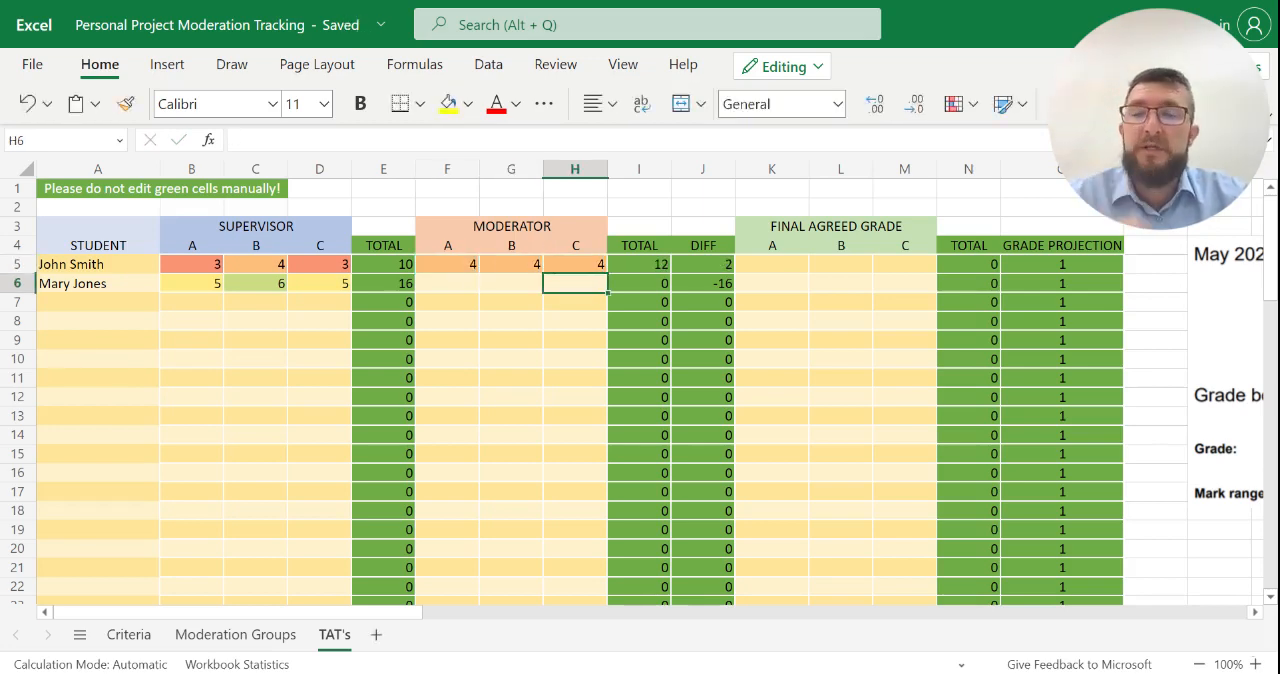
- Inspect the first student's DIFF cell in J5 and compare it with the moderator marks for criteria A and B
{"action": "key", "text": "Left"}
{"action": "key", "text": "Left"}
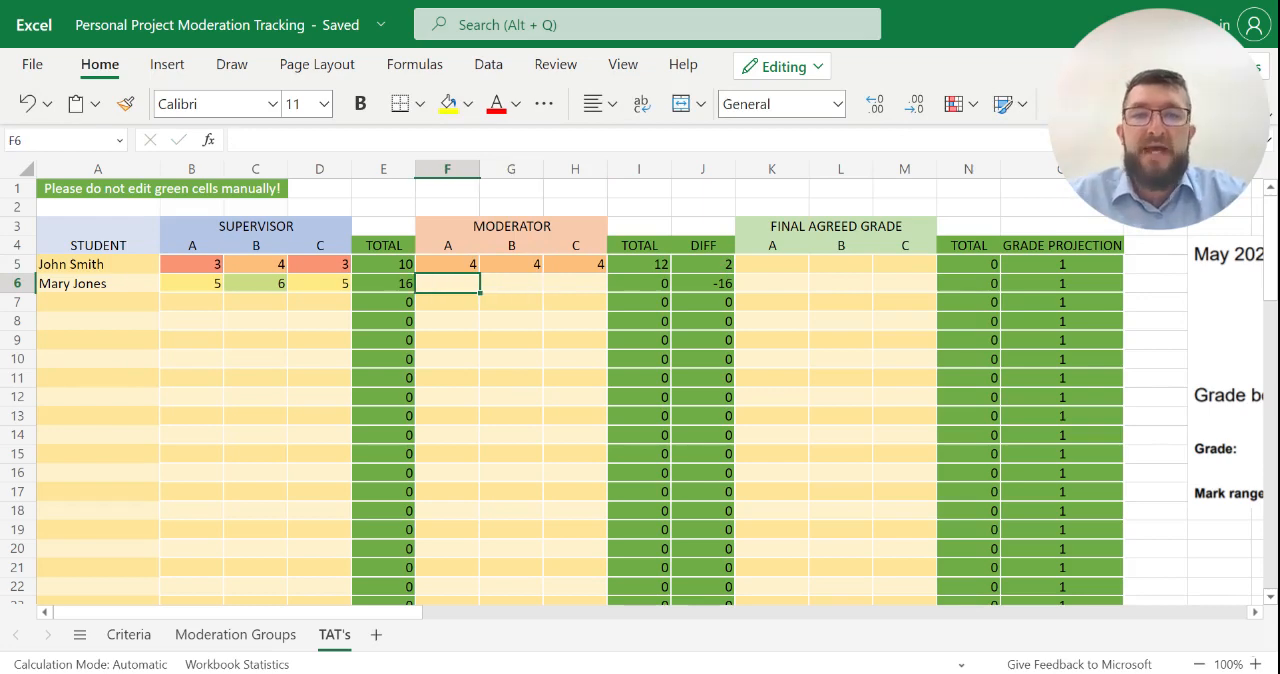
{"action": "left_click", "coordinate": [712, 265]}
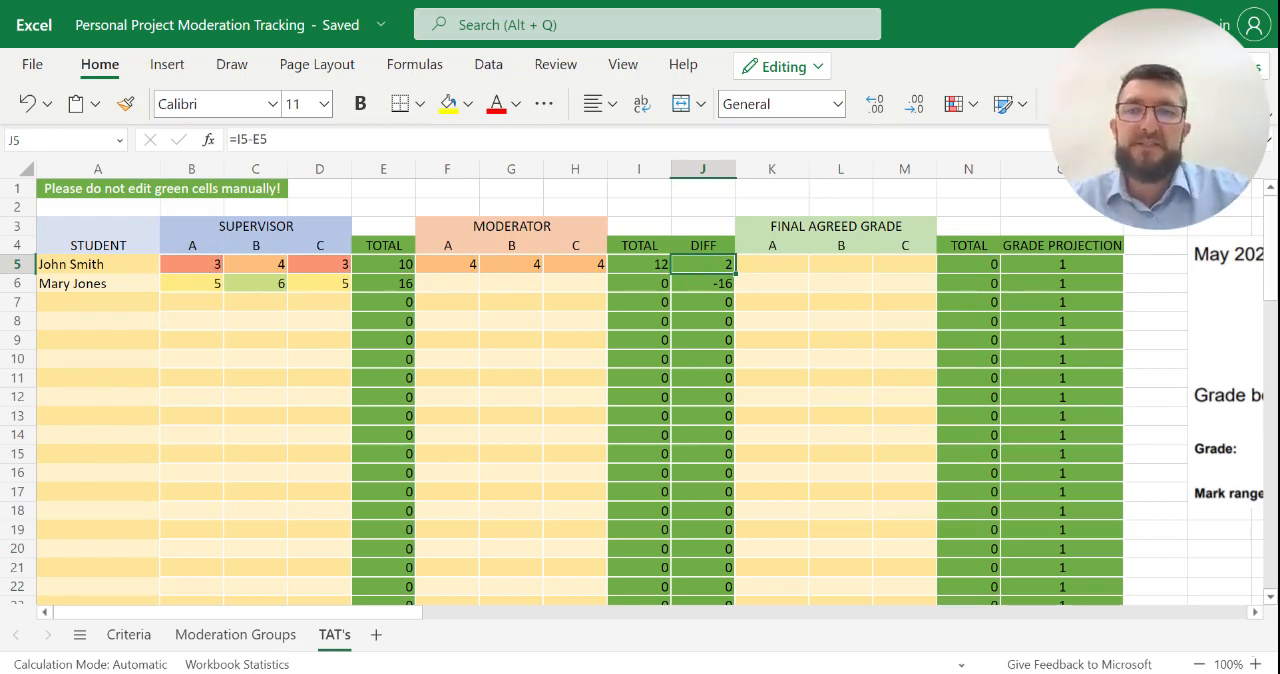
{"action": "left_click", "coordinate": [450, 265]}
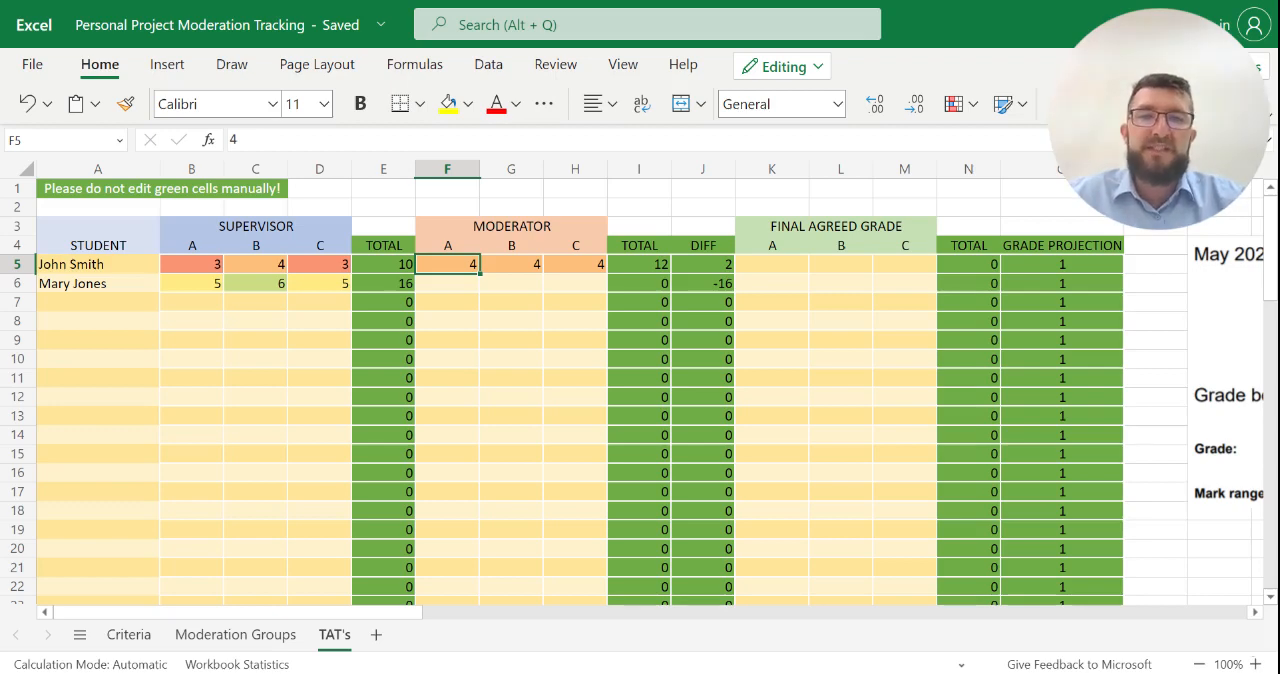
{"action": "left_click", "coordinate": [511, 264]}
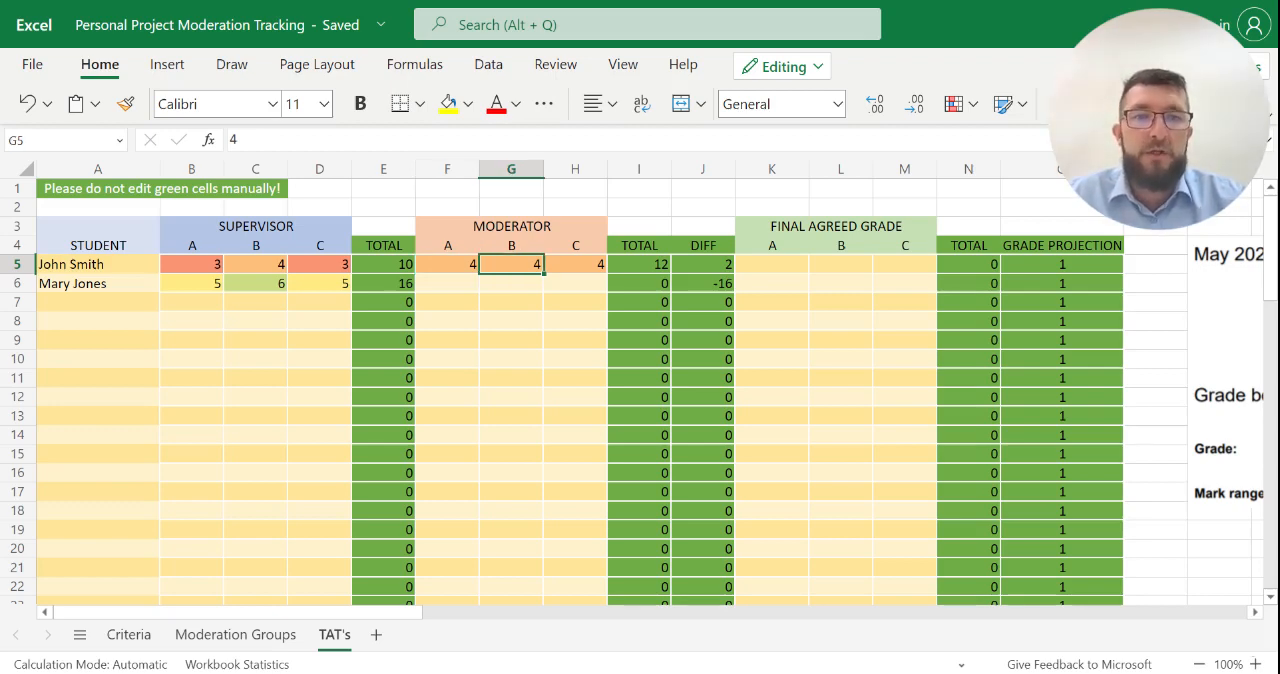
- Enter the first student's final agreed grades in row 5: 4 for criterion A, 4 for B and 3 for C
{"action": "key", "text": "Right"}
{"action": "key", "text": "Right"}
{"action": "key", "text": "Right"}
{"action": "key", "text": "Right"}
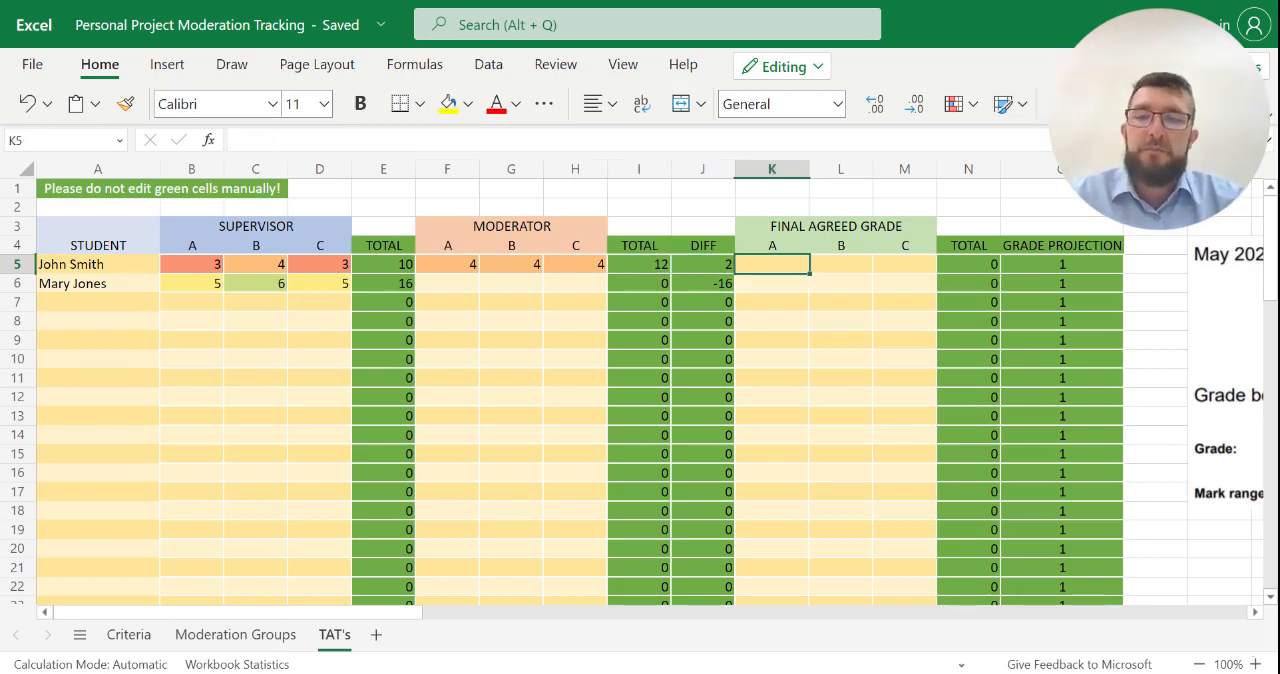
{"action": "type", "text": "4"}
{"action": "key", "text": "Right"}
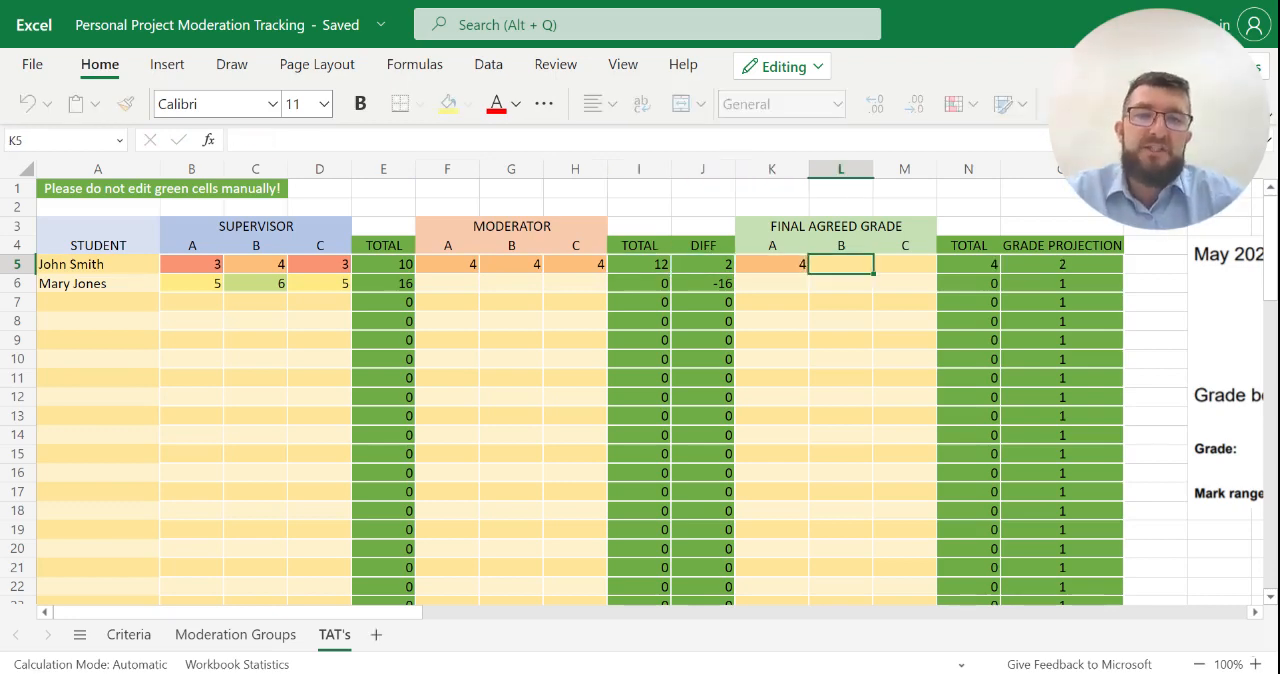
{"action": "type", "text": "4"}
{"action": "key", "text": "Right"}
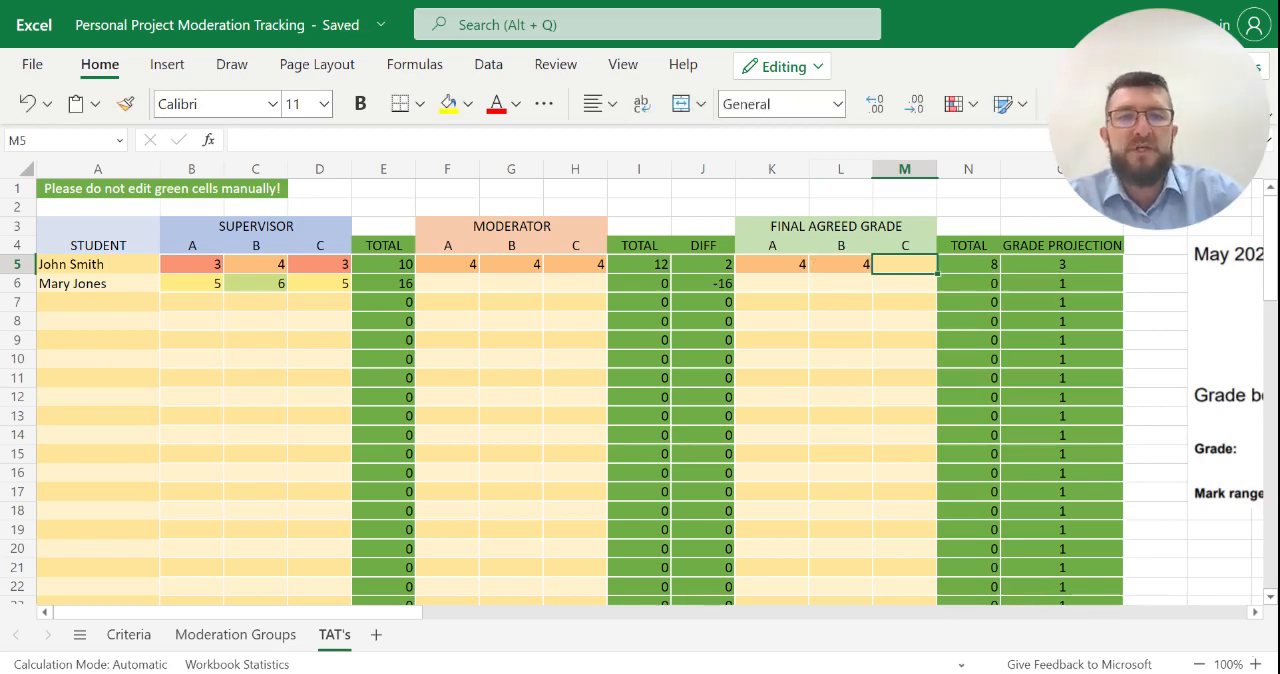
{"action": "type", "text": "3"}
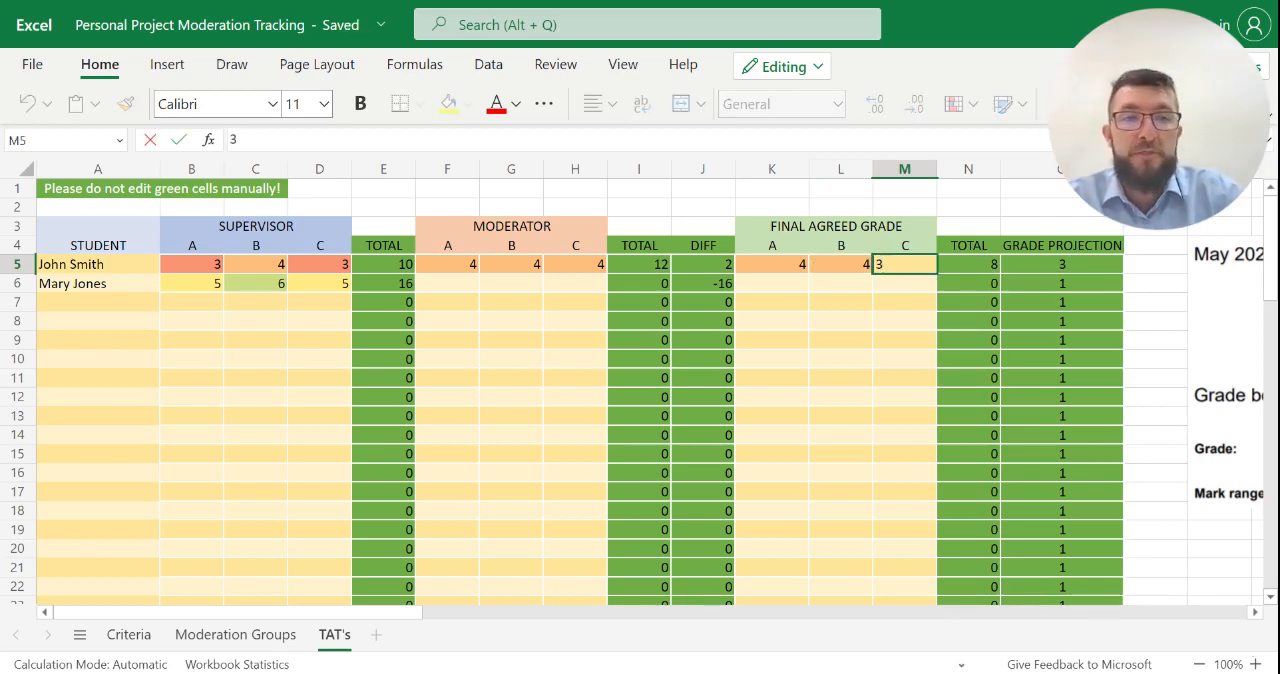
{"action": "key", "text": "Return"}
- Enter the second student's moderator marks in row 6: 6 for each of criteria A, B and C
{"action": "key", "text": "Left"}
{"action": "key", "text": "Left"}
{"action": "key", "text": "Left"}
{"action": "key", "text": "Left"}
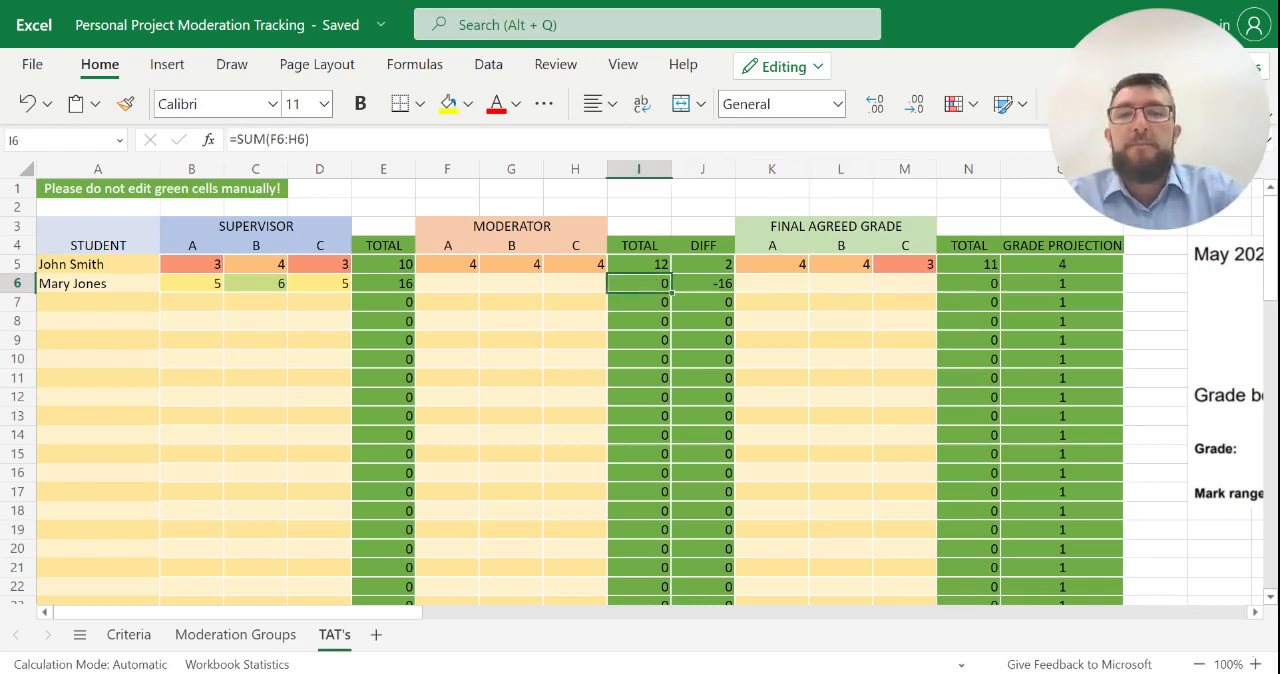
{"action": "key", "text": "Left"}
{"action": "key", "text": "Left"}
{"action": "key", "text": "Left"}
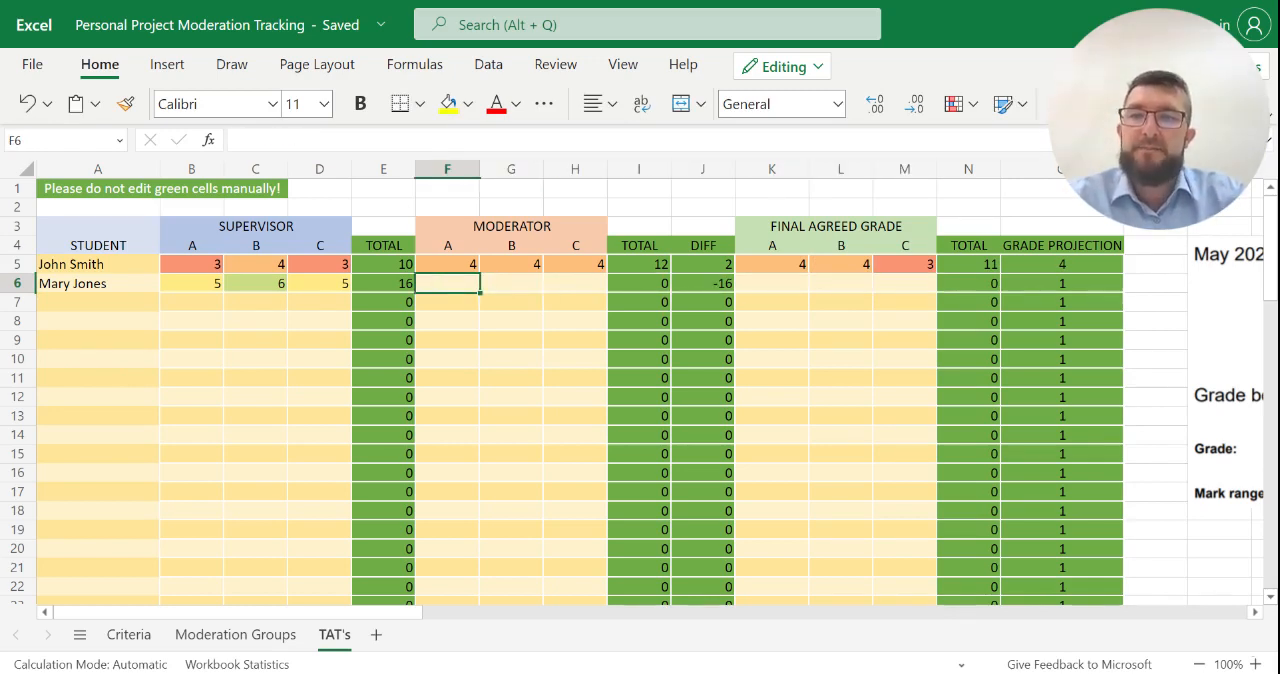
{"action": "type", "text": "6"}
{"action": "key", "text": "Tab"}
{"action": "type", "text": "6"}
{"action": "key", "text": "Tab"}
{"action": "type", "text": "6"}
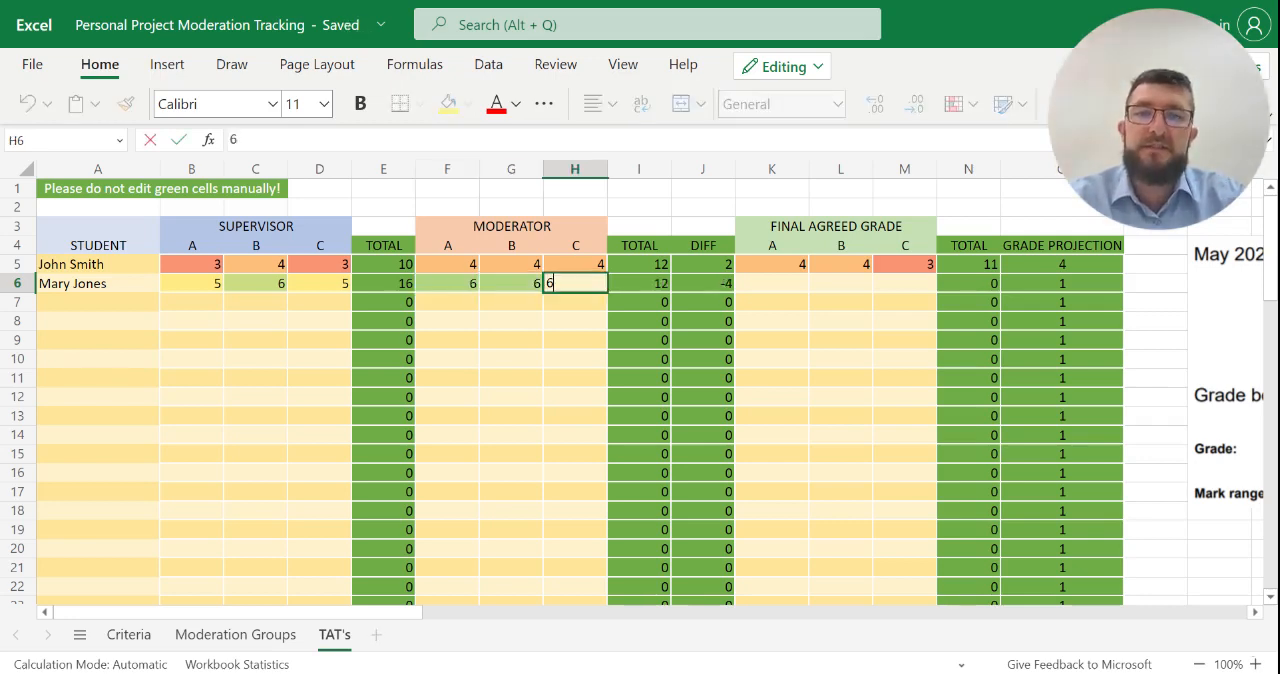
{"action": "key", "text": "Tab"}
{"action": "key", "text": "Tab"}
{"action": "key", "text": "Tab"}
- Enter the second student's final agreed grades in row 6: 6 for each of criteria A, B and C
{"action": "type", "text": "6"}
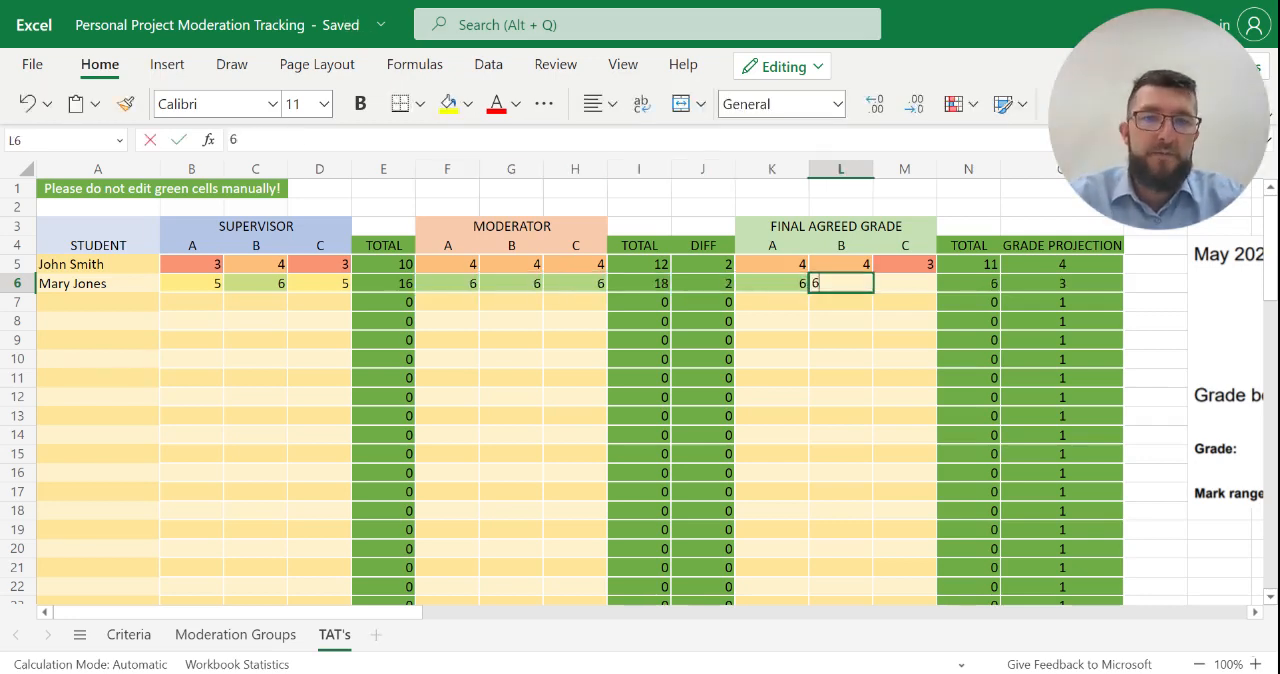
{"action": "key", "text": "Tab"}
{"action": "type", "text": "6"}
{"action": "key", "text": "Tab"}
{"action": "type", "text": "6"}
{"action": "key", "text": "Tab"}
{"action": "key", "text": "Down"}
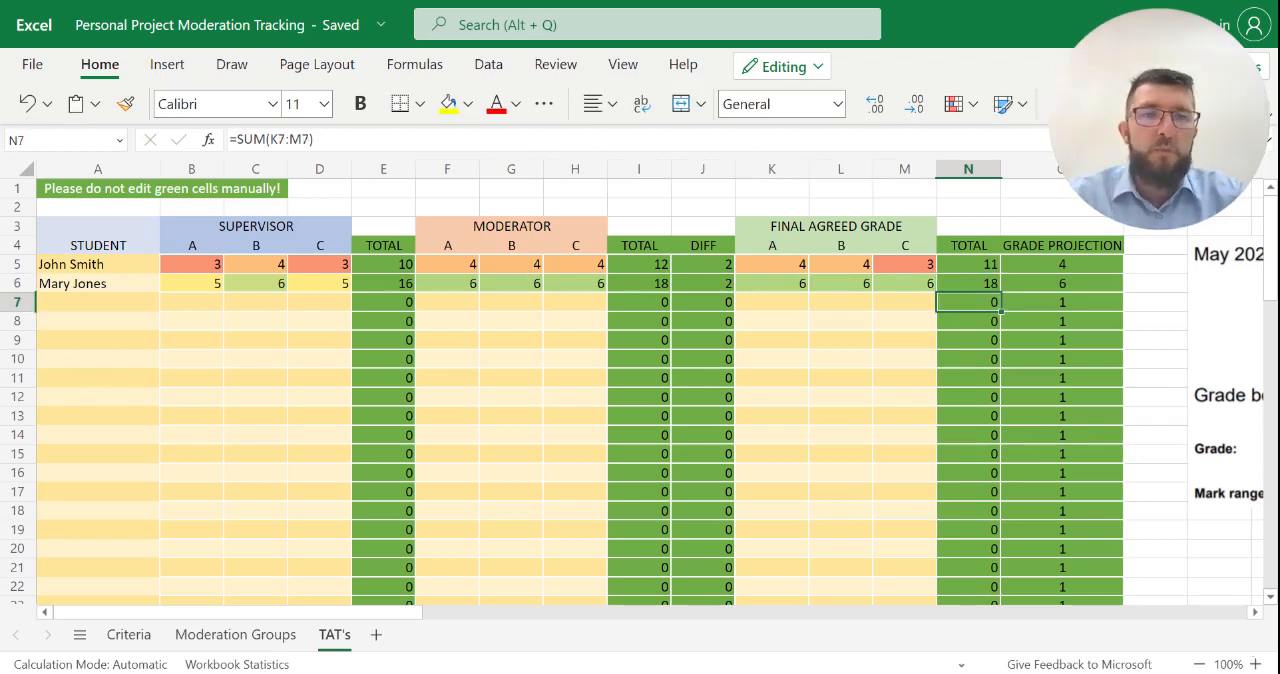
- Compare the first student's supervisor TOTAL with the final agreed TOTAL cells in column N and inspect the GRADE PROJECTION formula in O5
{"action": "left_click", "coordinate": [394, 263]}
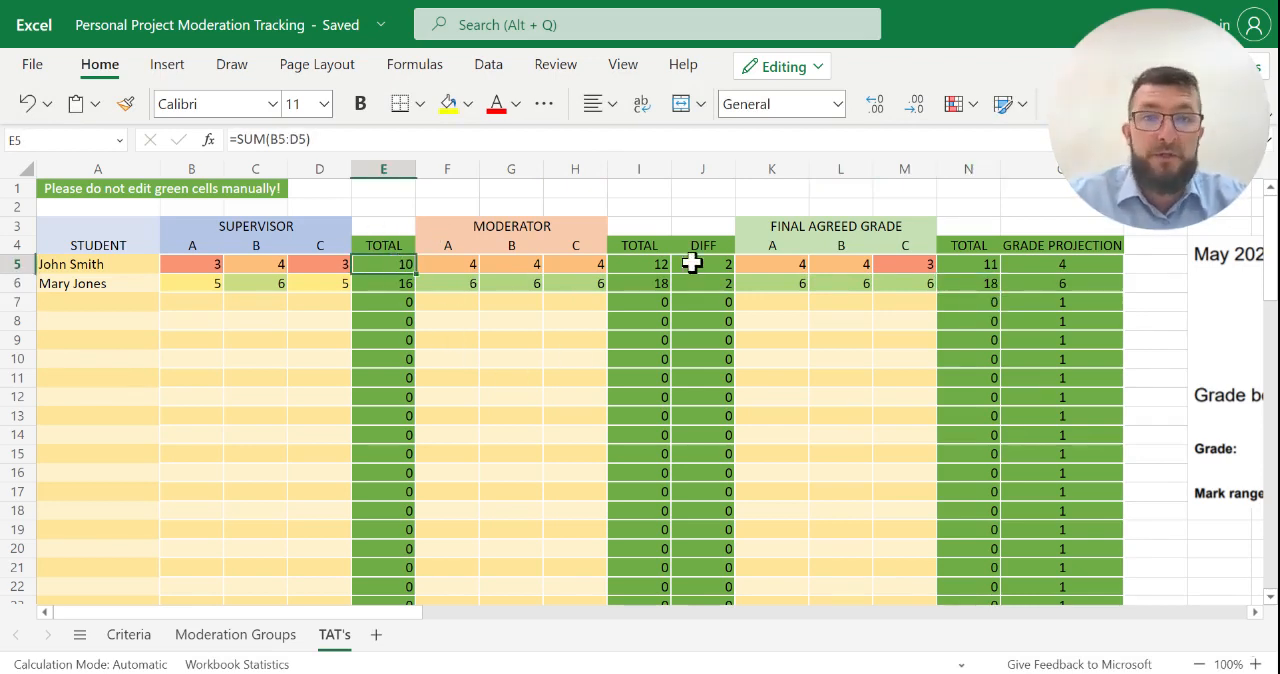
{"action": "left_click", "coordinate": [960, 263]}
{"action": "key", "text": "Down"}
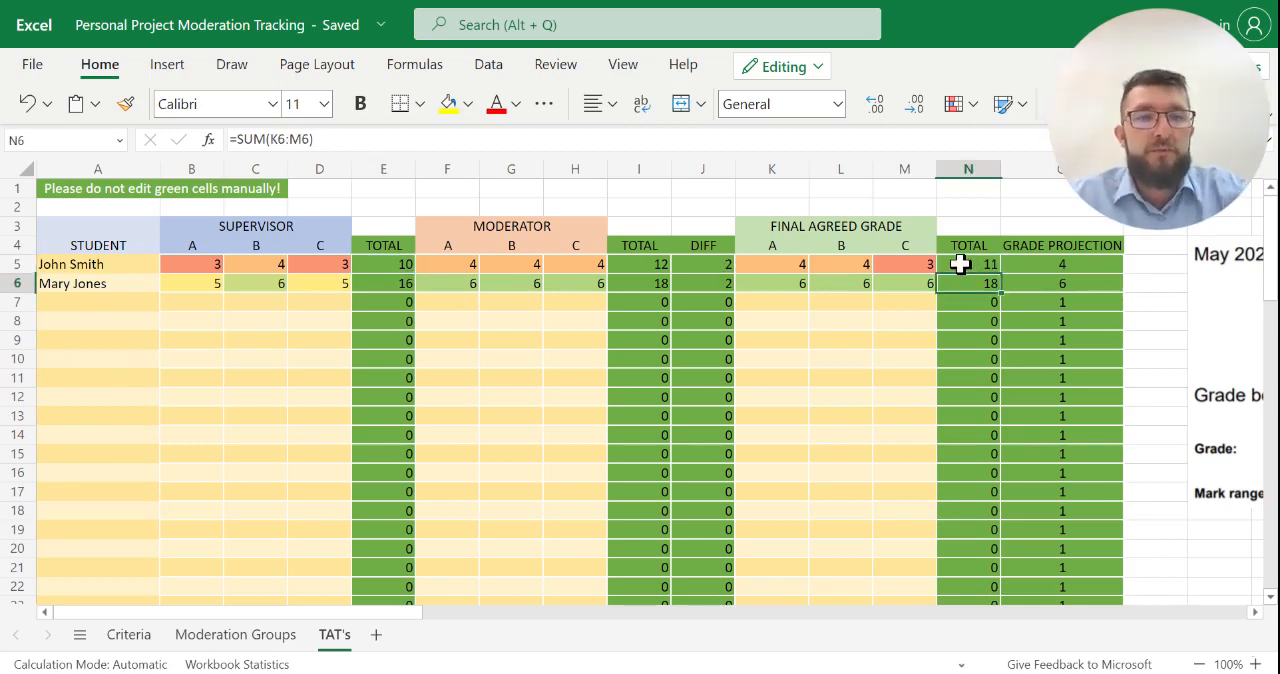
{"action": "key", "text": "Right"}
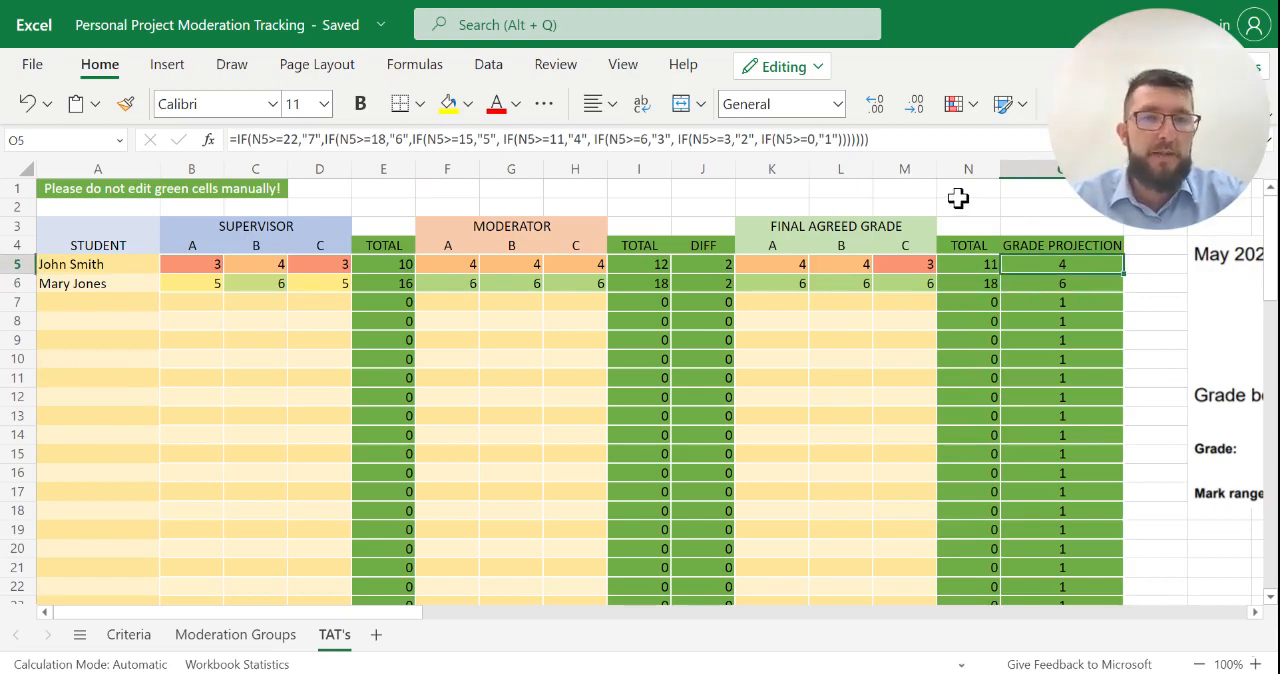
{"action": "left_click", "coordinate": [848, 190]}
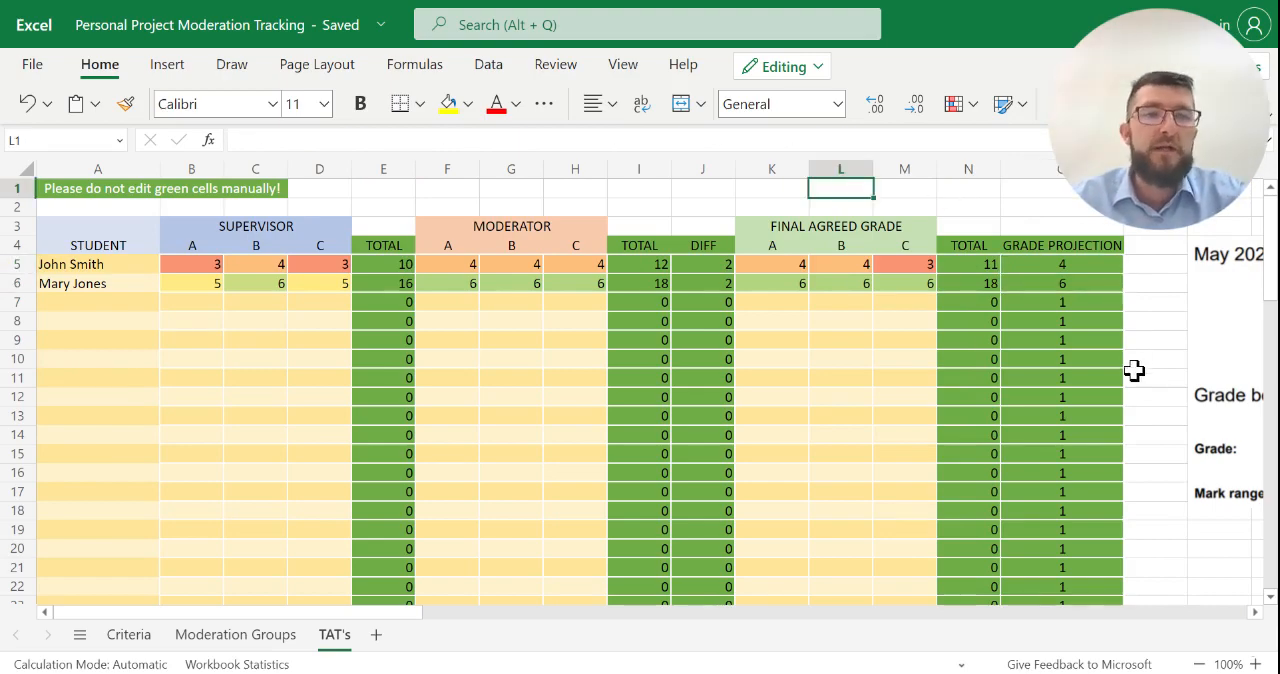
- Examine the May 2022 Personal project grade boundaries beside the table and compare them with the final totals and grade projections
{"action": "scroll", "coordinate": [1134, 370], "scroll_direction": "right", "scroll_amount": 3}
{"action": "scroll", "coordinate": [1134, 370], "scroll_direction": "right", "scroll_amount": 10}
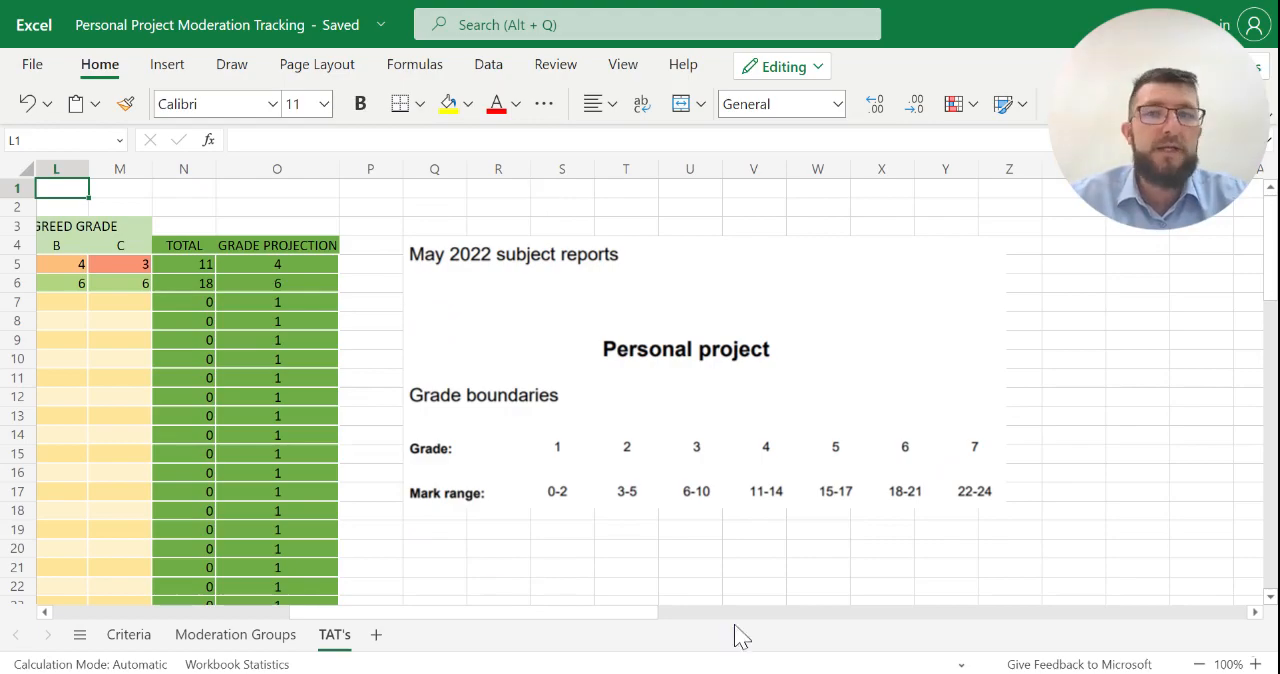
{"action": "scroll", "coordinate": [298, 410], "scroll_direction": "left", "scroll_amount": 1}
{"action": "scroll", "coordinate": [298, 410], "scroll_direction": "left", "scroll_amount": 4}
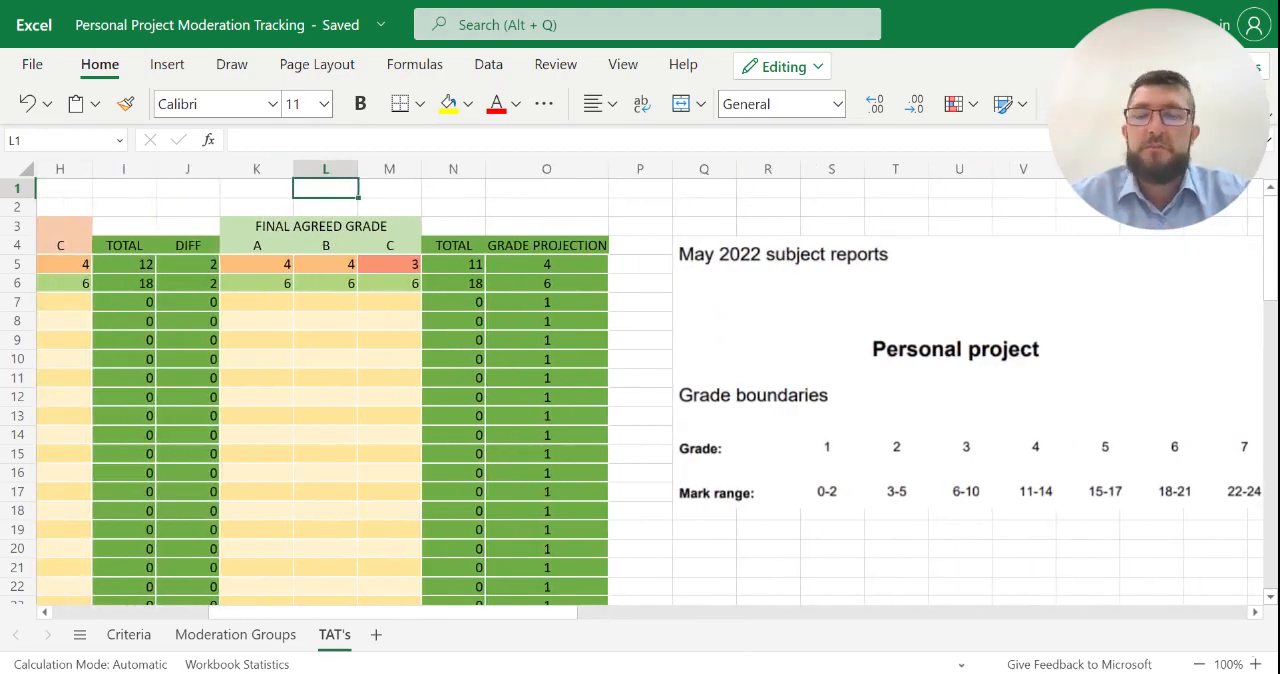
{"action": "scroll", "coordinate": [266, 323], "scroll_direction": "left", "scroll_amount": 7}
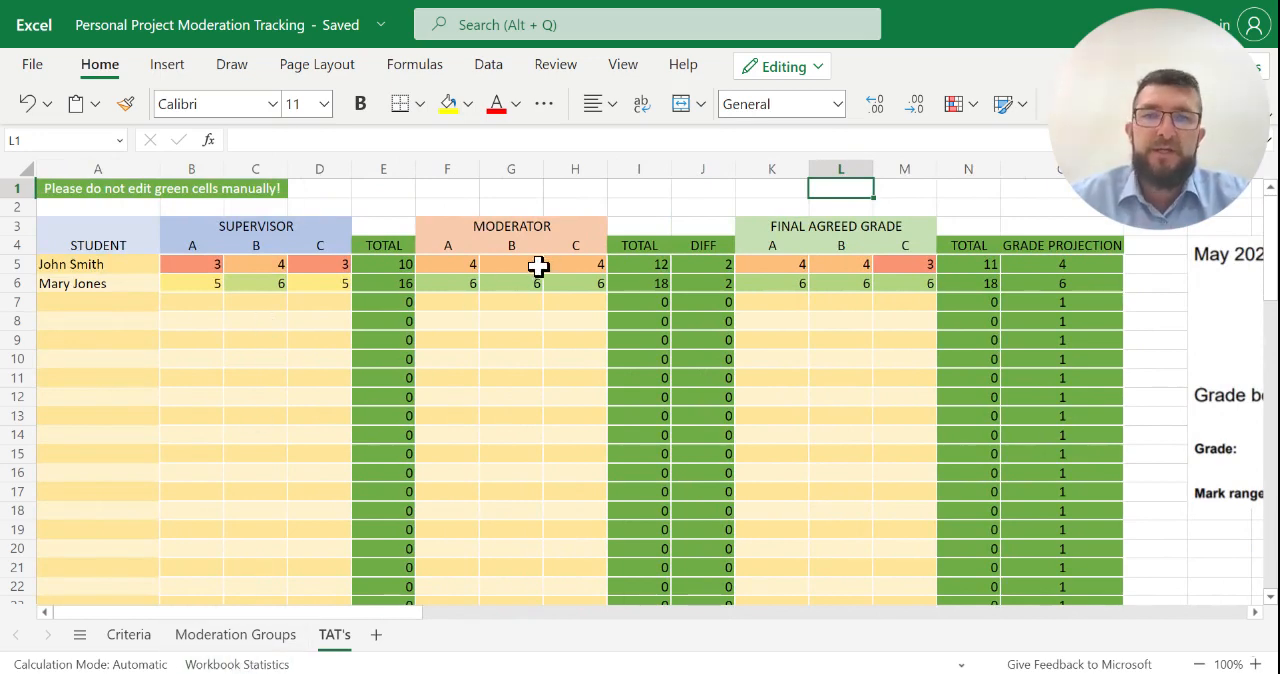